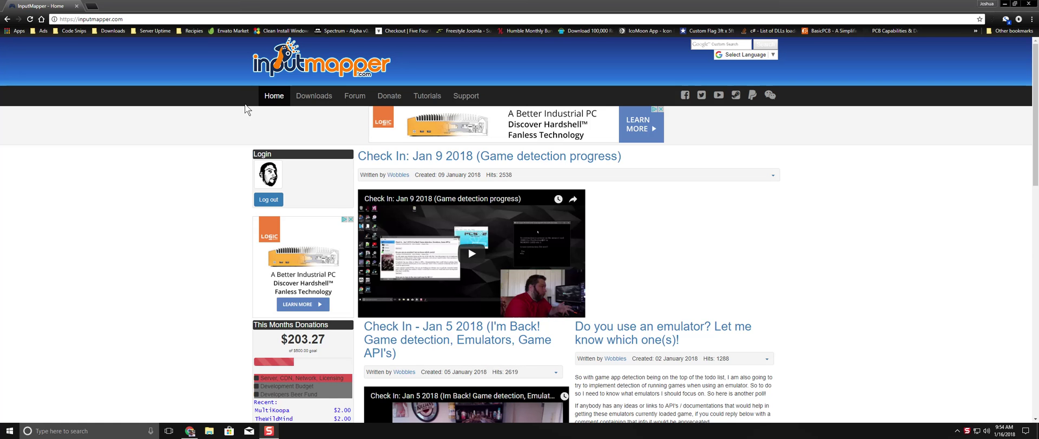
Step: Scroll the InputMapper home page down to the Download box listing 1.7 nightly, 1.6.10 and 1.6.9
{"action": "scroll", "coordinate": [822, 249], "scroll_direction": "down", "scroll_amount": 20}
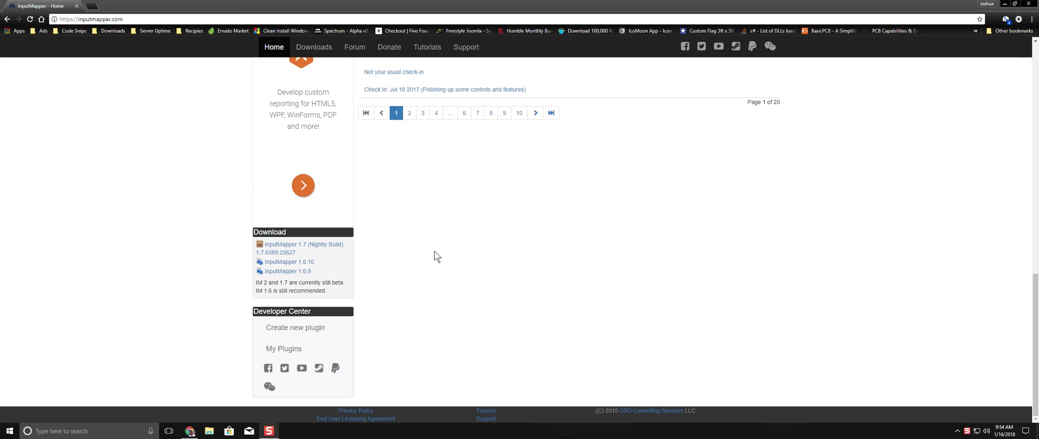
Step: Open the InputMapper 1.7 Nightly Build download page and follow its ViGEm driver installation link
{"action": "left_click", "coordinate": [281, 249]}
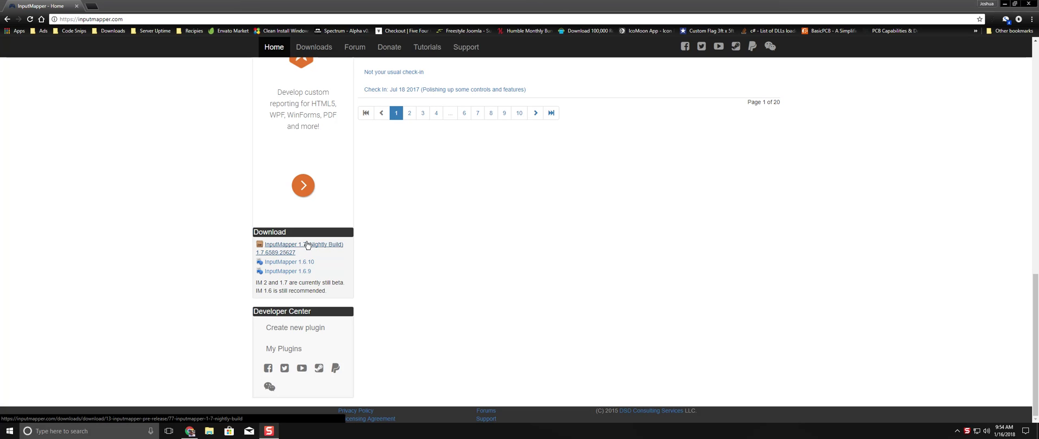
{"action": "left_click", "coordinate": [284, 249]}
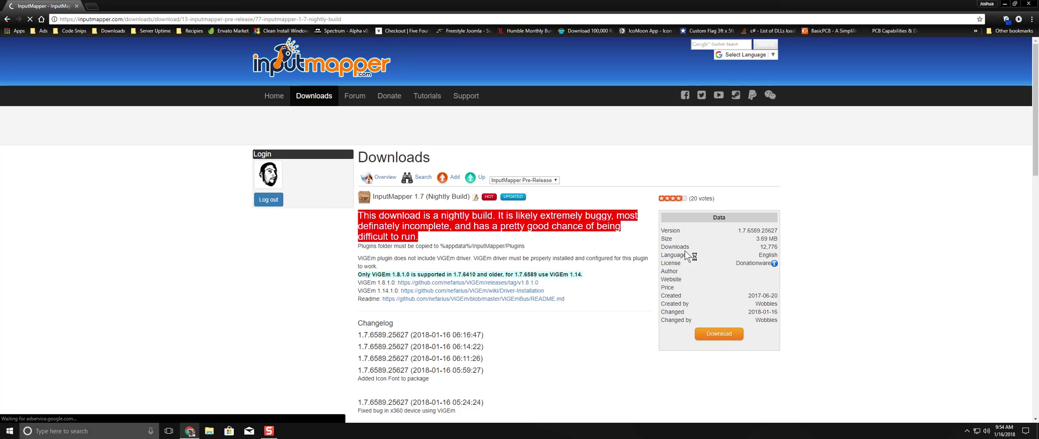
{"action": "scroll", "coordinate": [639, 307], "scroll_direction": "down", "scroll_amount": 1}
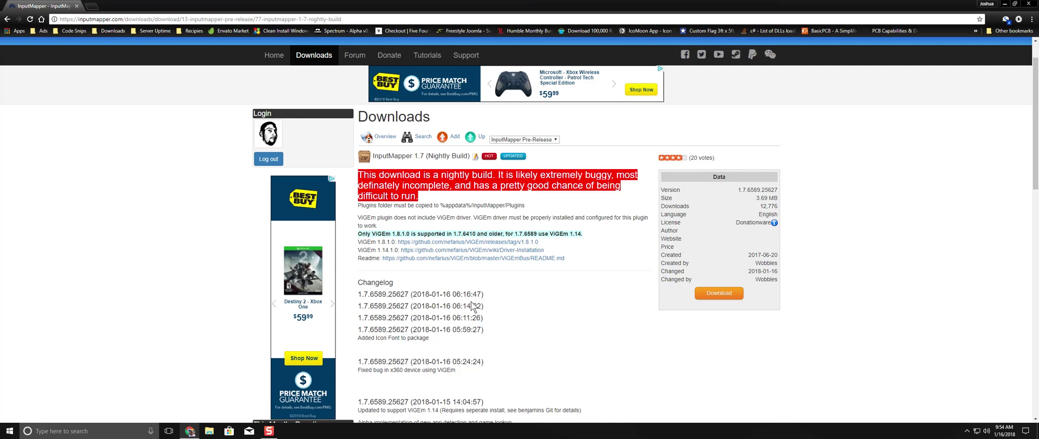
{"action": "left_click", "coordinate": [524, 250]}
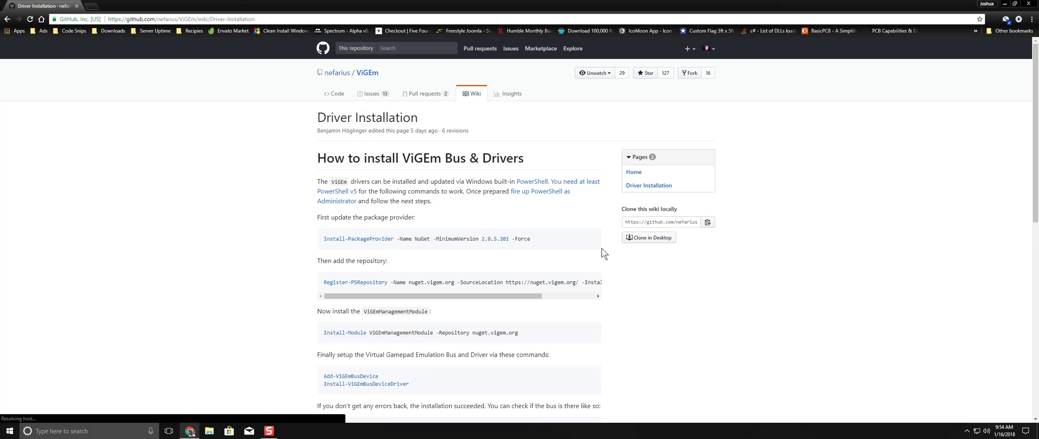
Step: Read through the ViGEm Driver Installation wiki's PowerShell steps, then minimize the browser
{"action": "scroll", "coordinate": [192, 254], "scroll_direction": "down", "scroll_amount": 2}
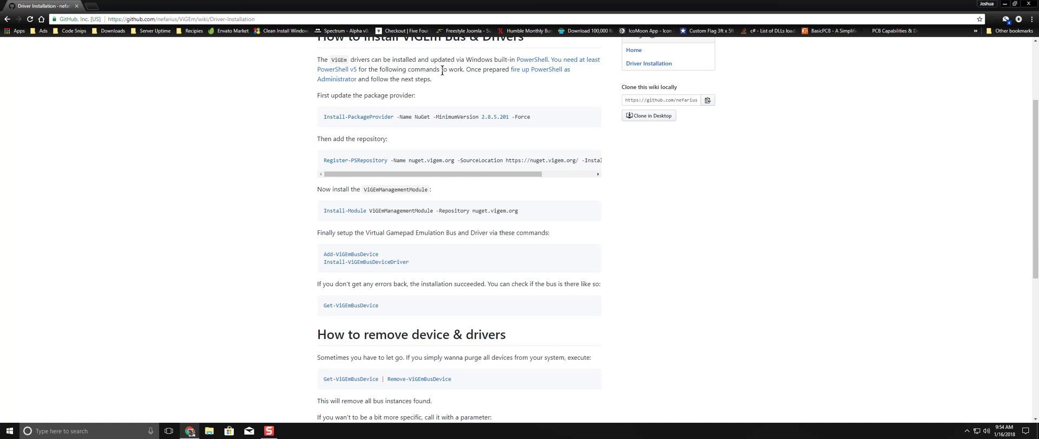
{"action": "scroll", "coordinate": [437, 195], "scroll_direction": "up", "scroll_amount": 2}
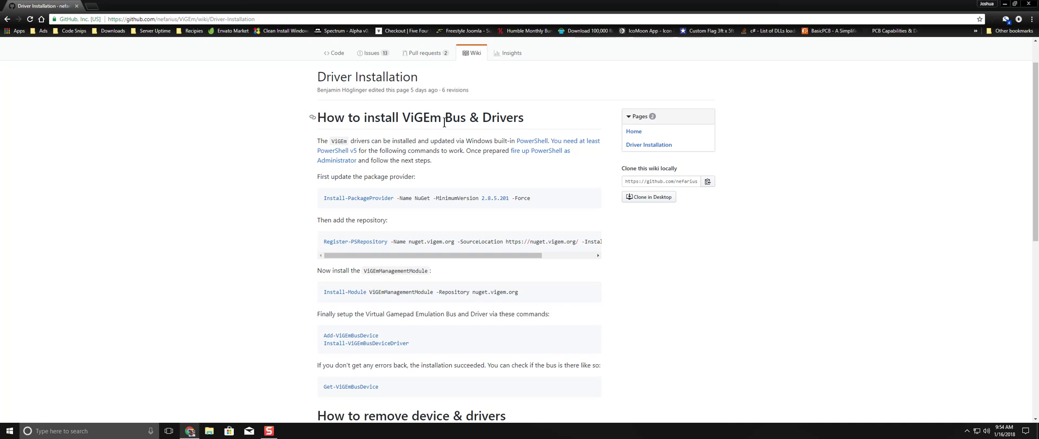
{"action": "scroll", "coordinate": [279, 254], "scroll_direction": "down", "scroll_amount": 2}
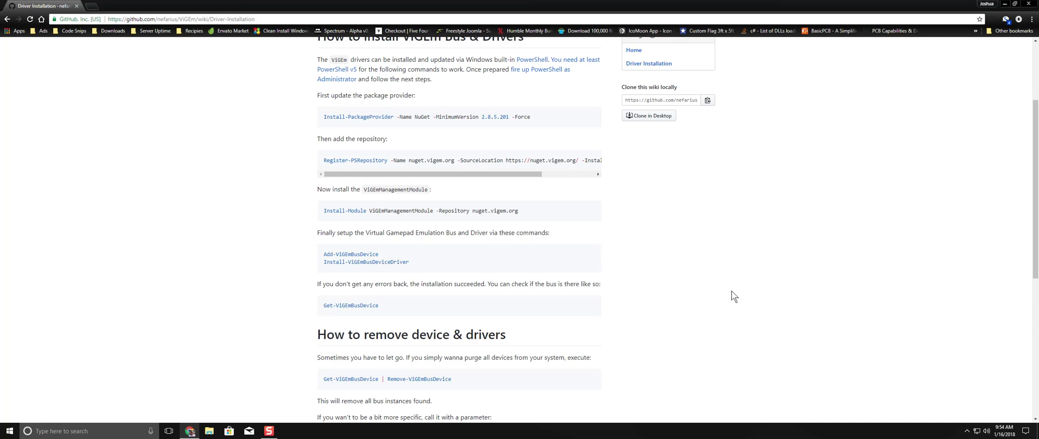
{"action": "scroll", "coordinate": [734, 296], "scroll_direction": "up", "scroll_amount": 1}
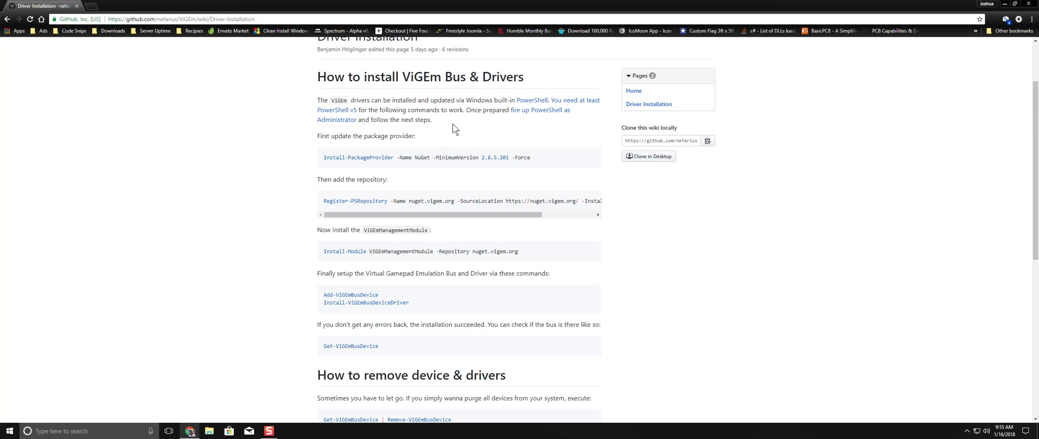
{"action": "left_click", "coordinate": [1005, 4]}
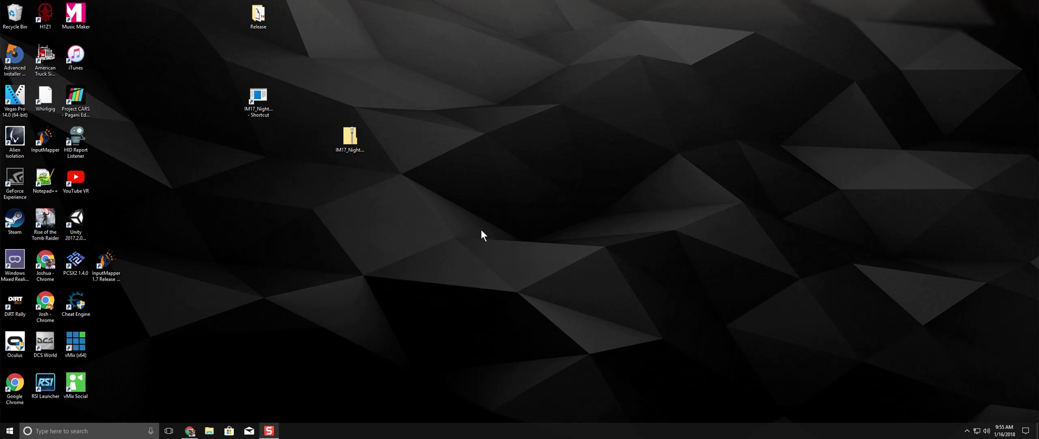
Step: Open IM17_Nightly.zip from the desktop, select its Plugins folder, and start a second Explorer window
{"action": "left_click", "coordinate": [353, 138]}
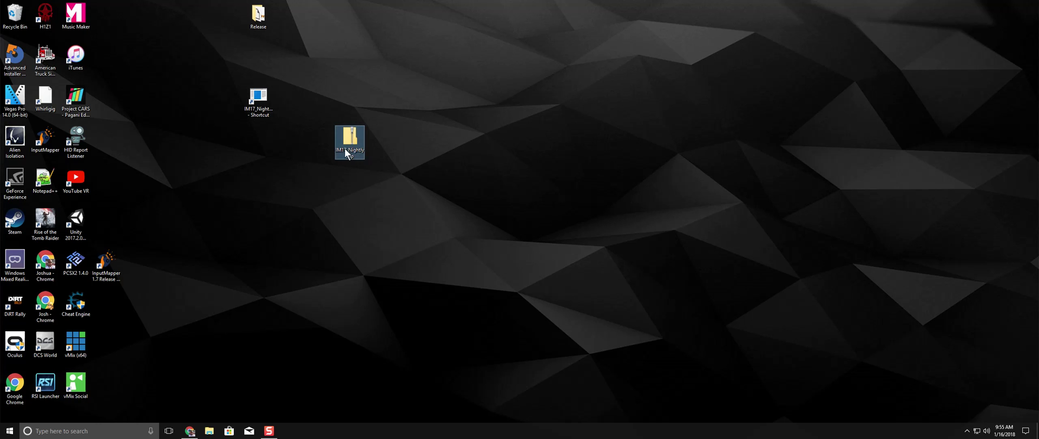
{"action": "double_click", "coordinate": [353, 136]}
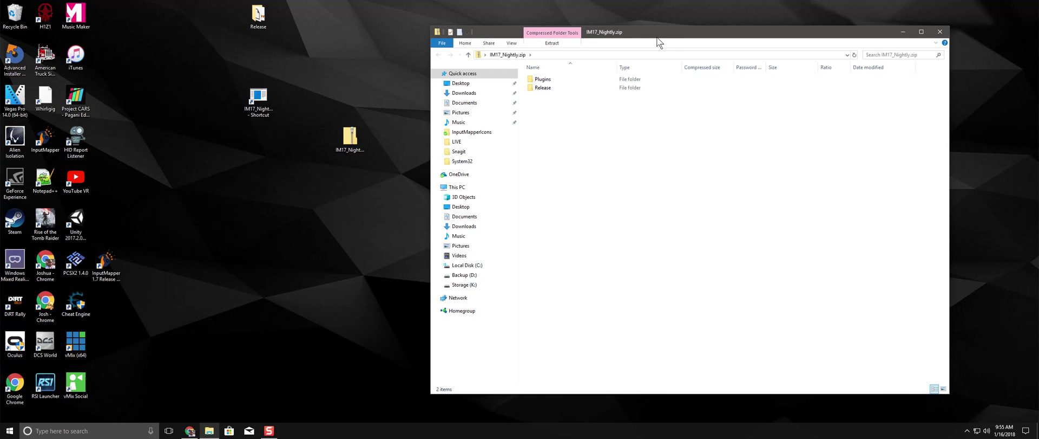
{"action": "left_click_drag", "start_coordinate": [657, 38], "coordinate": [626, 61]}
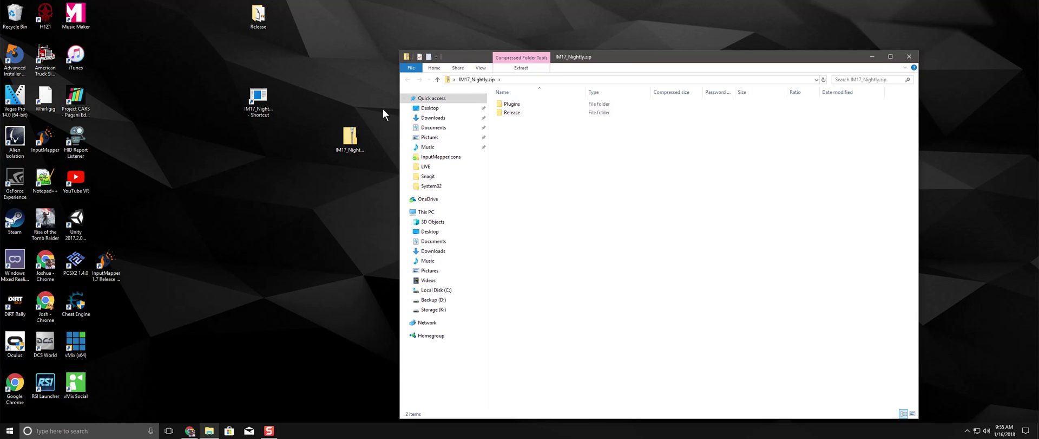
{"action": "left_click", "coordinate": [349, 136]}
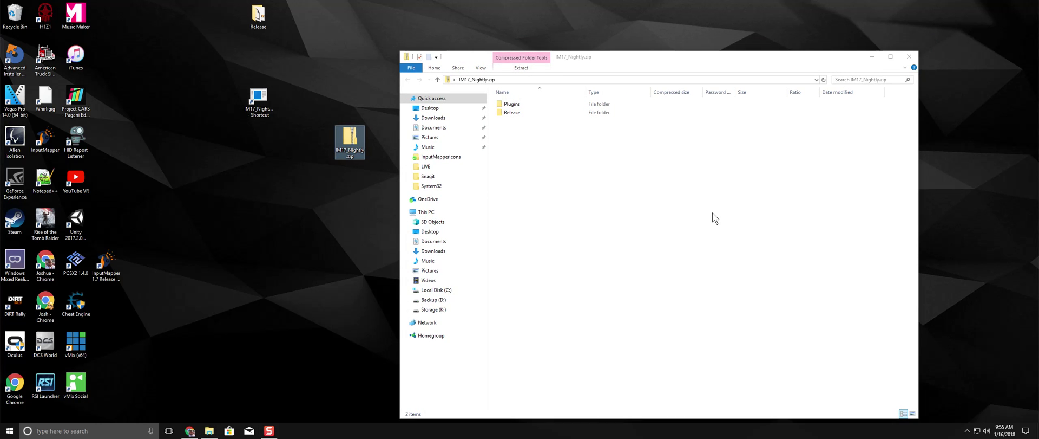
{"action": "left_click", "coordinate": [518, 105]}
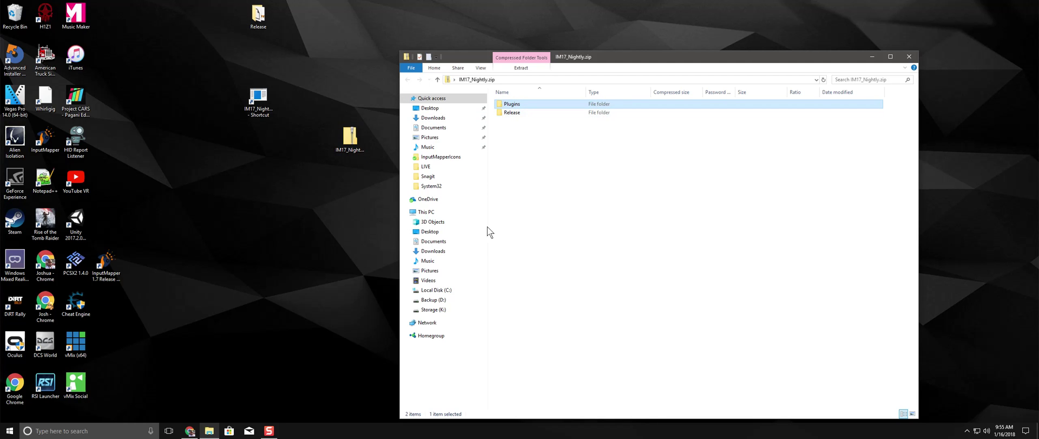
{"action": "middle_click", "coordinate": [212, 431]}
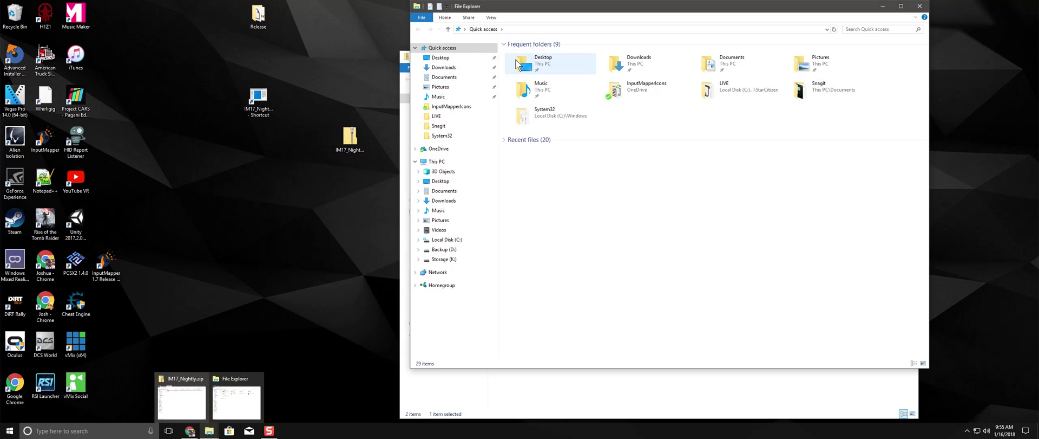
Step: Navigate to the AppData Roaming InputMapper folder and select its Plugins folder
{"action": "left_click", "coordinate": [555, 28]}
{"action": "type", "text": "%appdata%"}
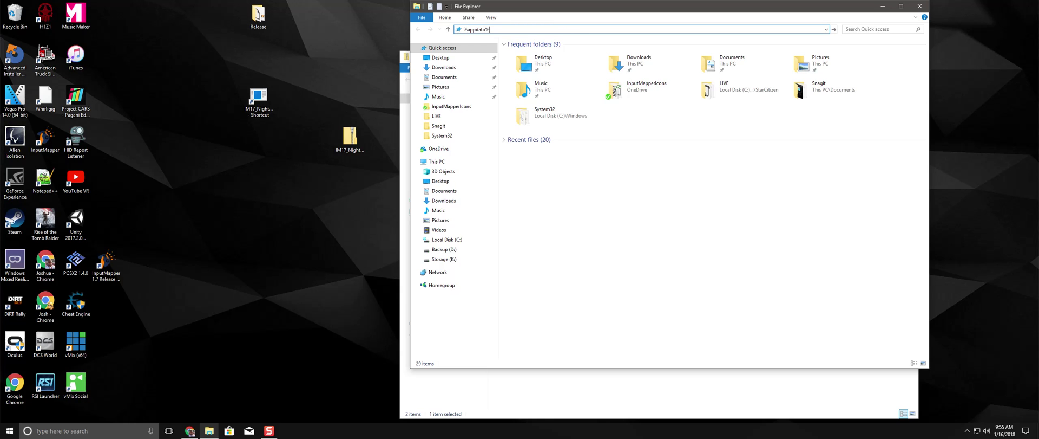
{"action": "key", "text": "Return"}
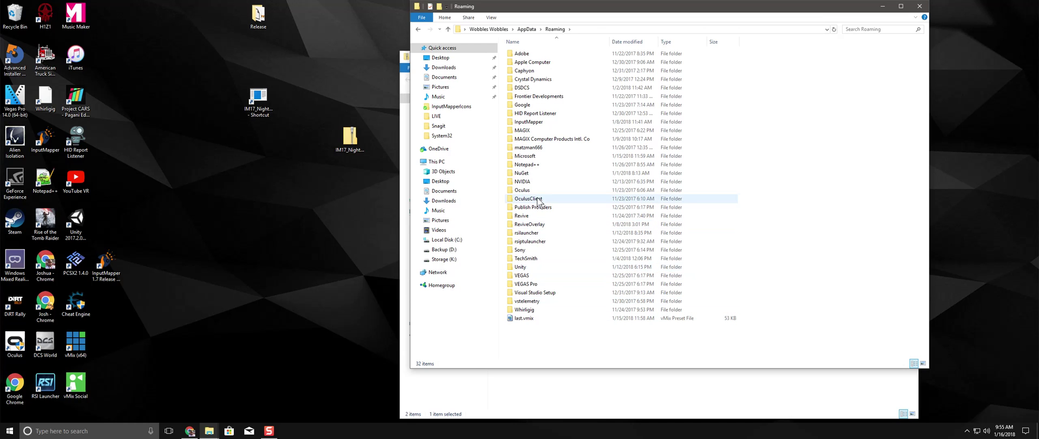
{"action": "left_click", "coordinate": [541, 124]}
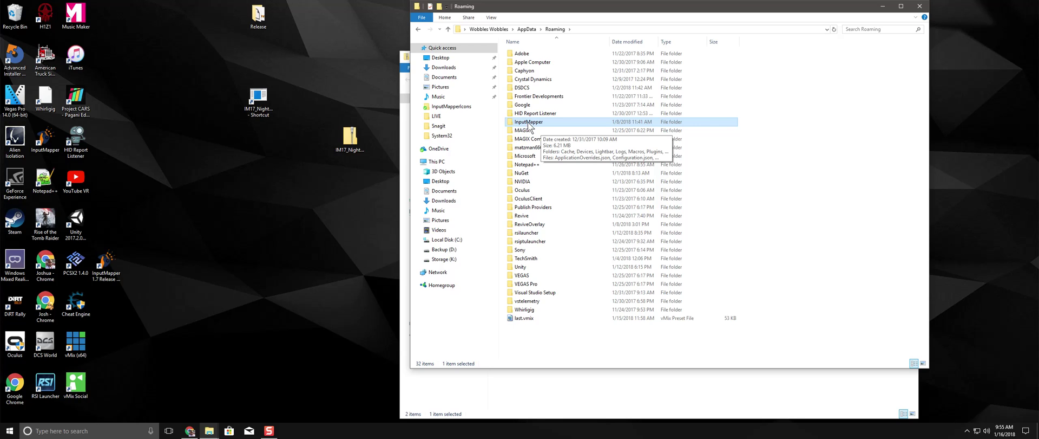
{"action": "double_click", "coordinate": [536, 125]}
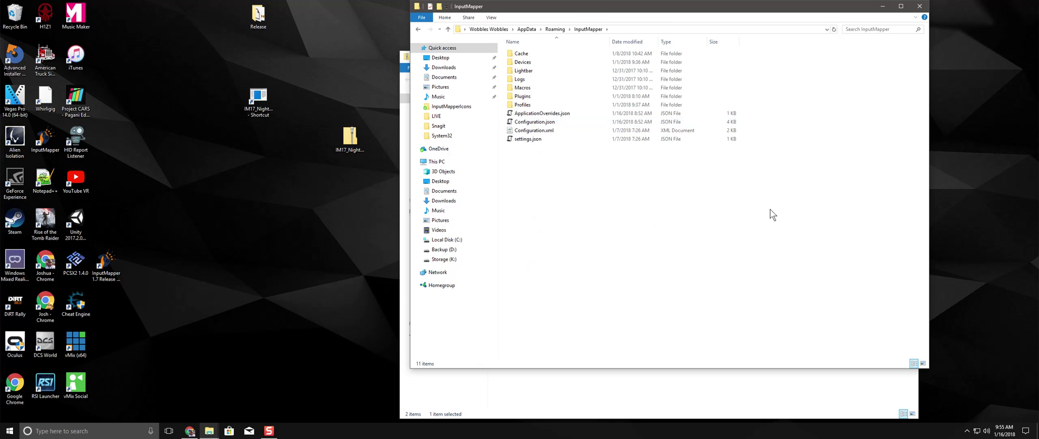
{"action": "left_click", "coordinate": [540, 100]}
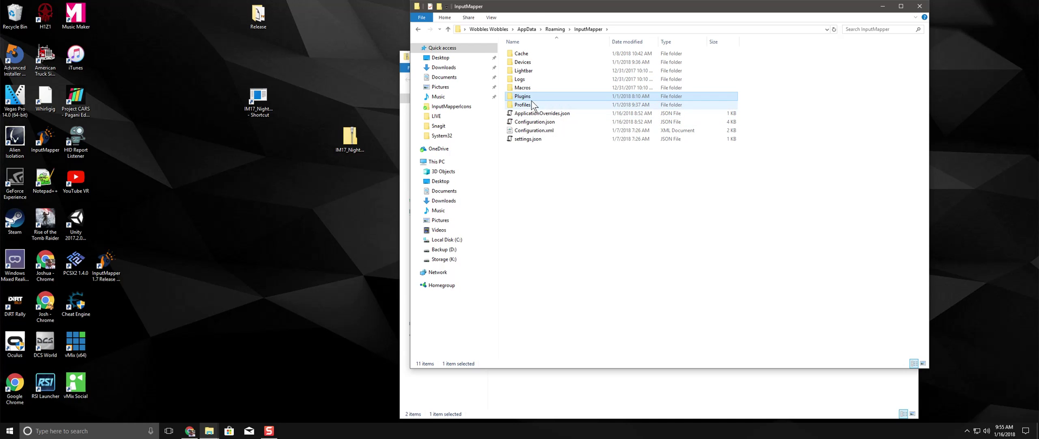
Step: Open the installed Plugins folder beside the zip's Plugins folder and select the vJoy plugin
{"action": "left_click_drag", "start_coordinate": [533, 7], "coordinate": [697, 44]}
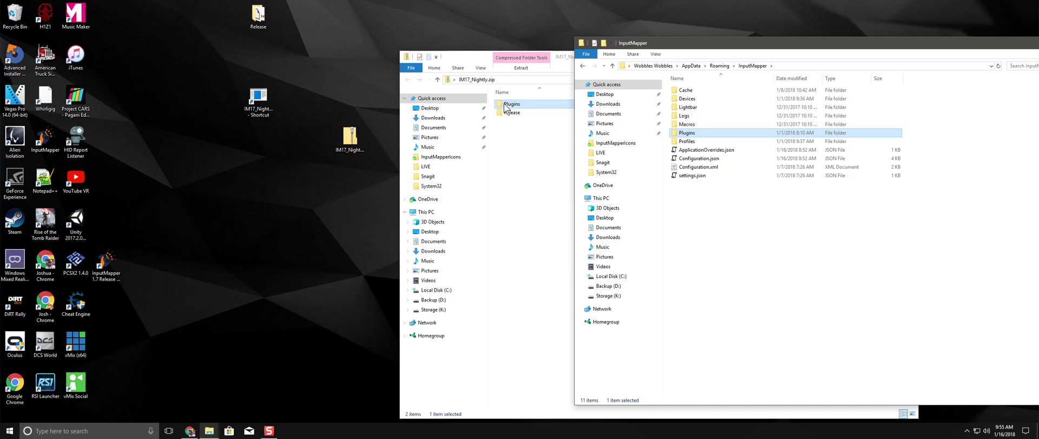
{"action": "left_click", "coordinate": [745, 253]}
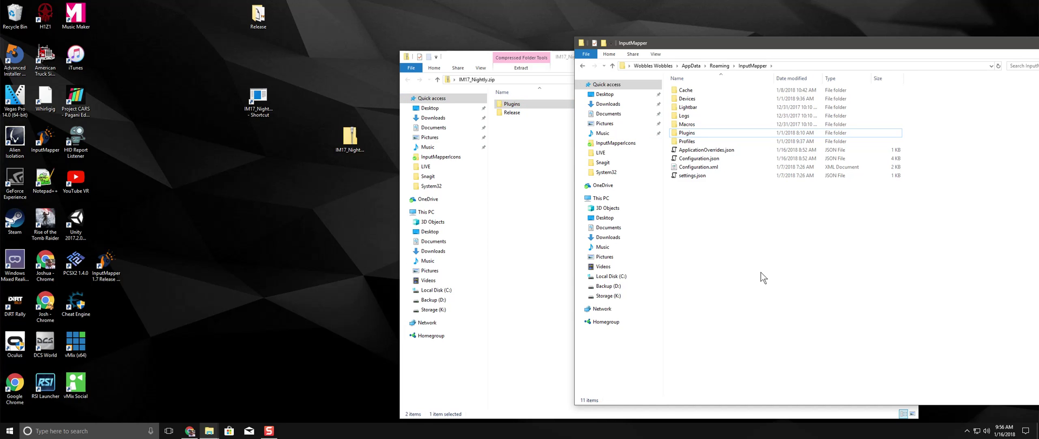
{"action": "double_click", "coordinate": [685, 134]}
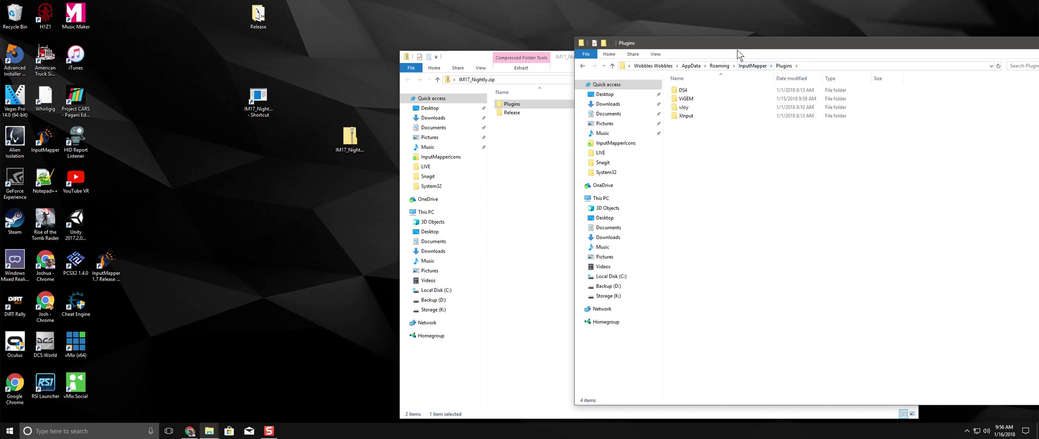
{"action": "left_click_drag", "start_coordinate": [741, 46], "coordinate": [733, 65]}
{"action": "double_click", "coordinate": [502, 106]}
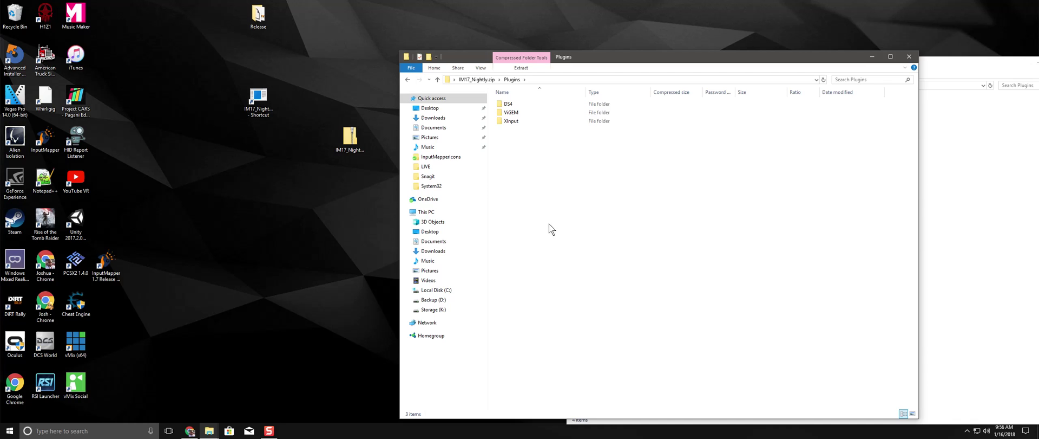
{"action": "left_click", "coordinate": [969, 235]}
{"action": "left_click", "coordinate": [687, 128]}
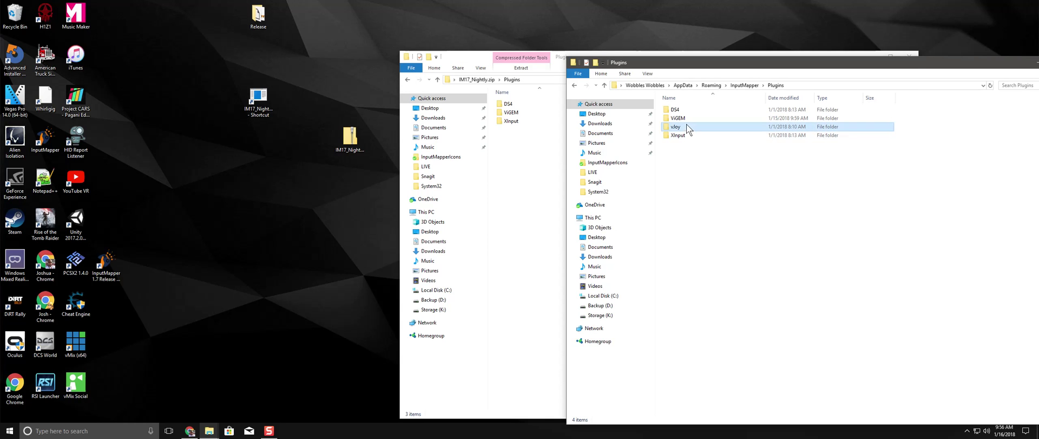
Step: Close the installed plugins window, return to the IM17_Nightly.zip root and open Release
{"action": "left_click", "coordinate": [517, 167]}
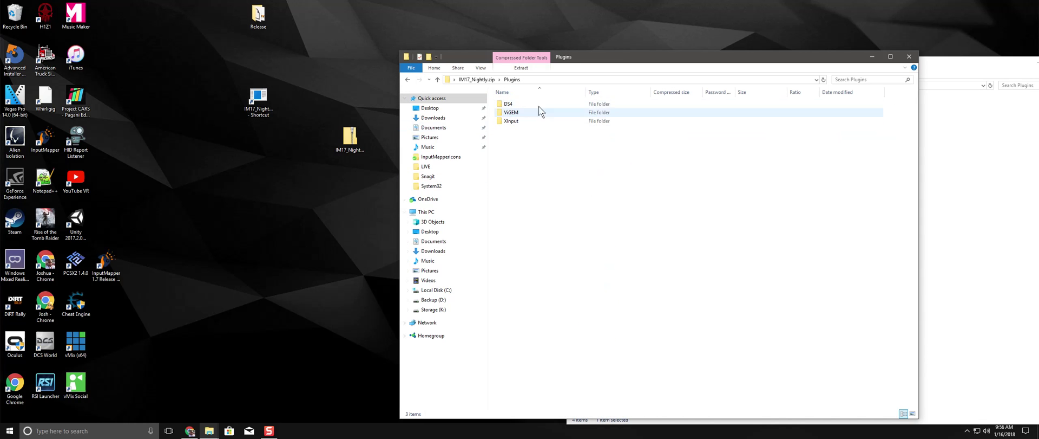
{"action": "left_click_drag", "start_coordinate": [965, 72], "coordinate": [705, 72]}
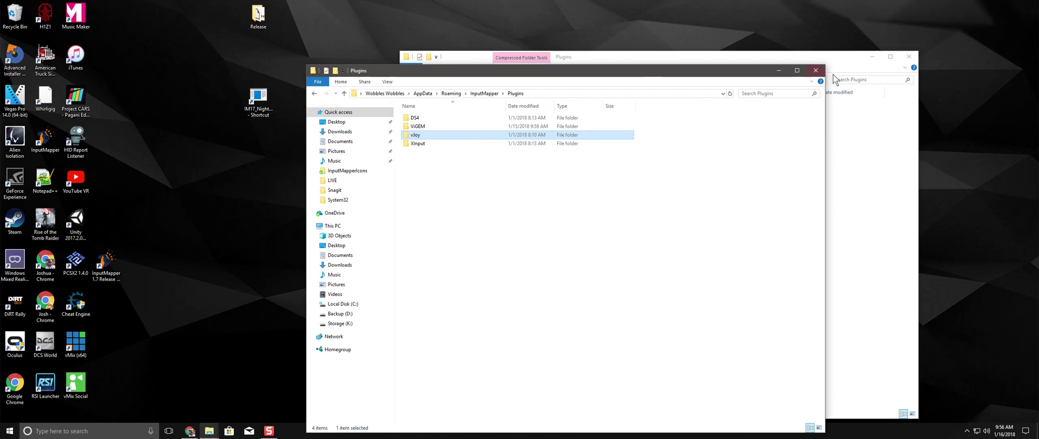
{"action": "left_click", "coordinate": [815, 70]}
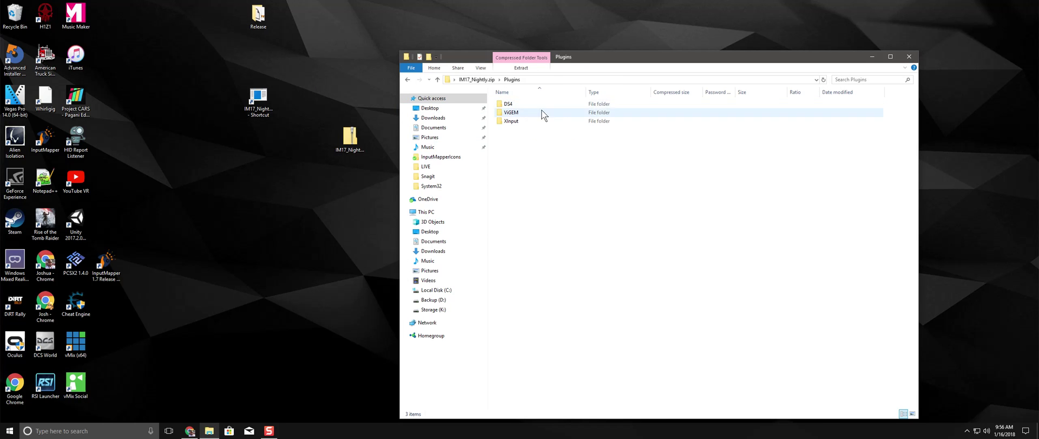
{"action": "left_click", "coordinate": [466, 79]}
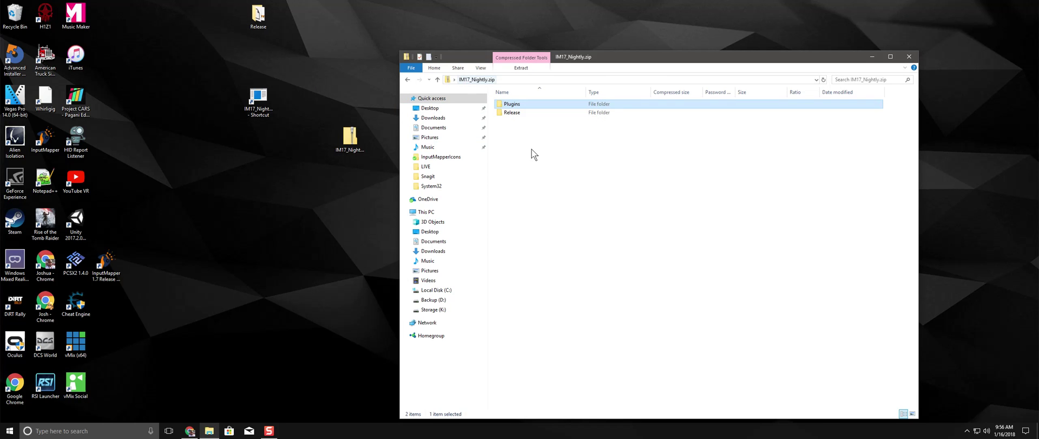
{"action": "double_click", "coordinate": [515, 113]}
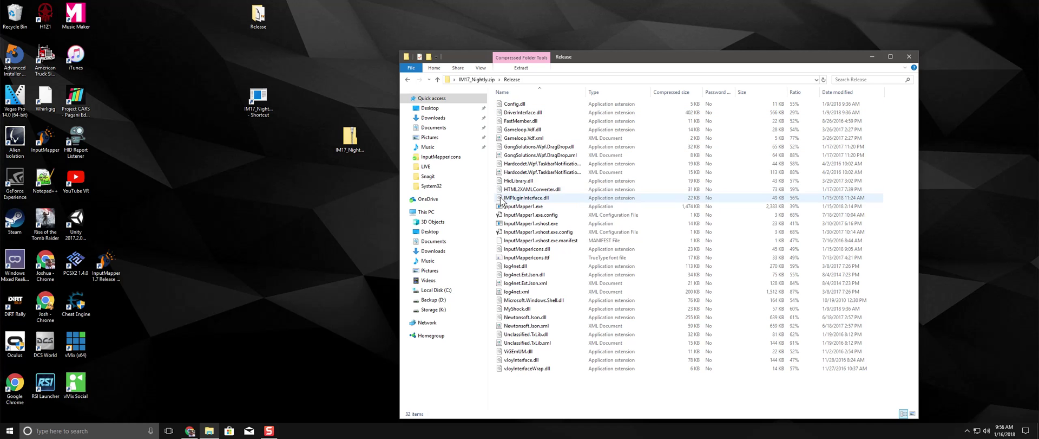
Step: Select InputMapperIcons.ttf in the Release folder and preview it in Font Viewer
{"action": "left_click", "coordinate": [541, 259]}
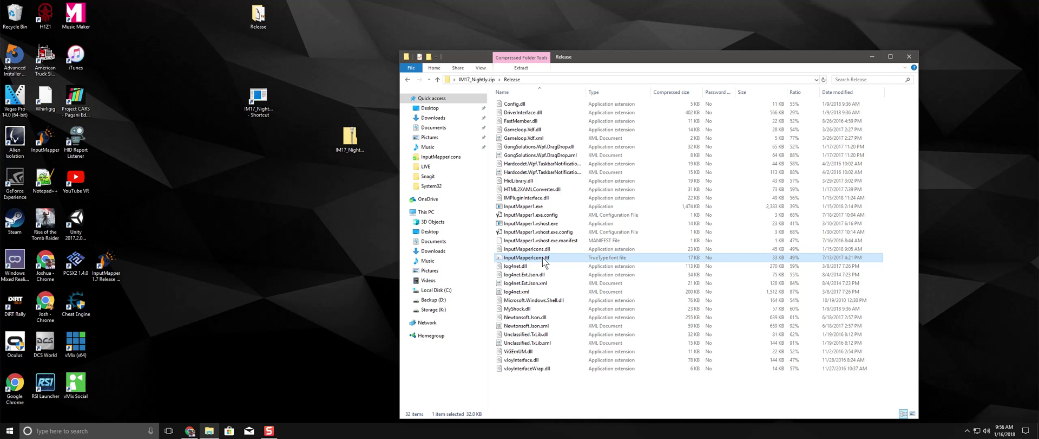
{"action": "double_click", "coordinate": [545, 262]}
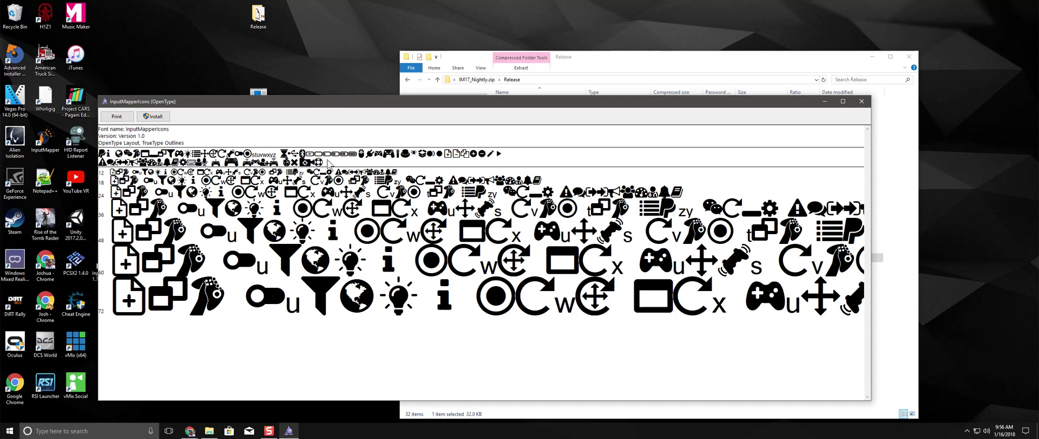
Step: Install the InputMapperIcons font, replacing the existing copy, and close the preview
{"action": "left_click_drag", "start_coordinate": [317, 106], "coordinate": [404, 92]}
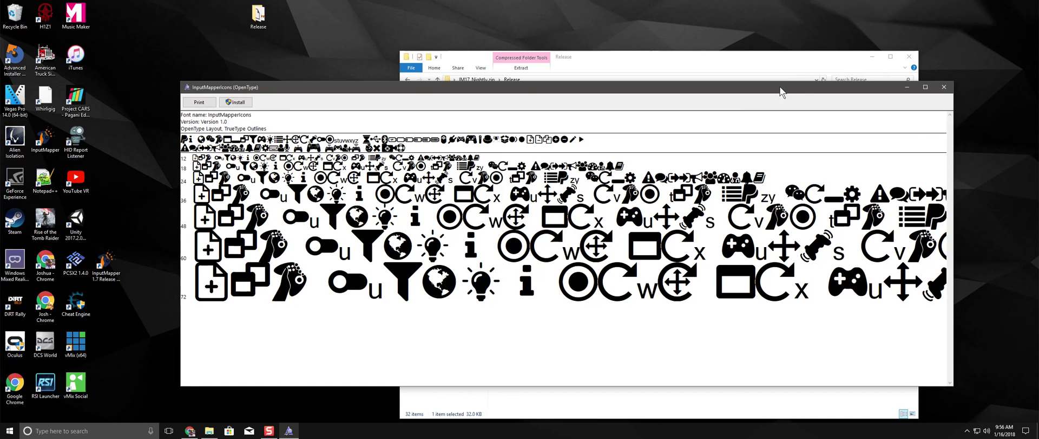
{"action": "left_click_drag", "start_coordinate": [785, 90], "coordinate": [764, 85]}
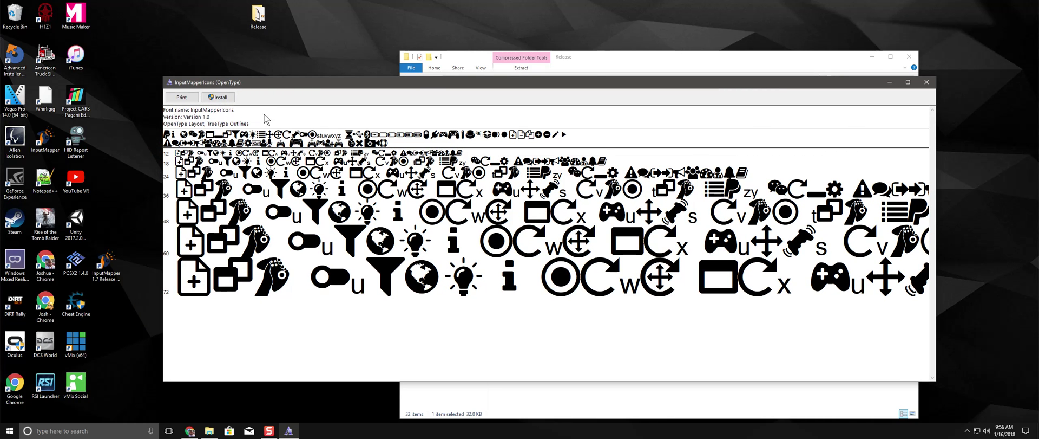
{"action": "left_click", "coordinate": [224, 100]}
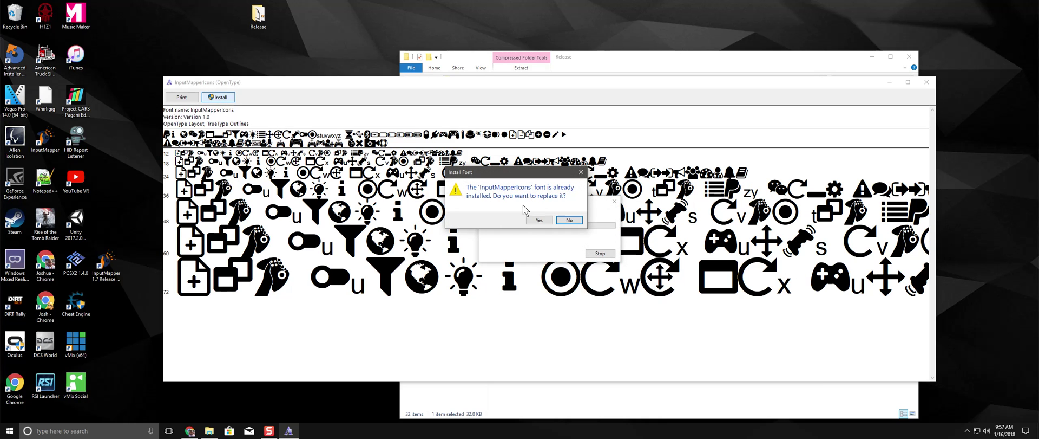
{"action": "left_click", "coordinate": [535, 221]}
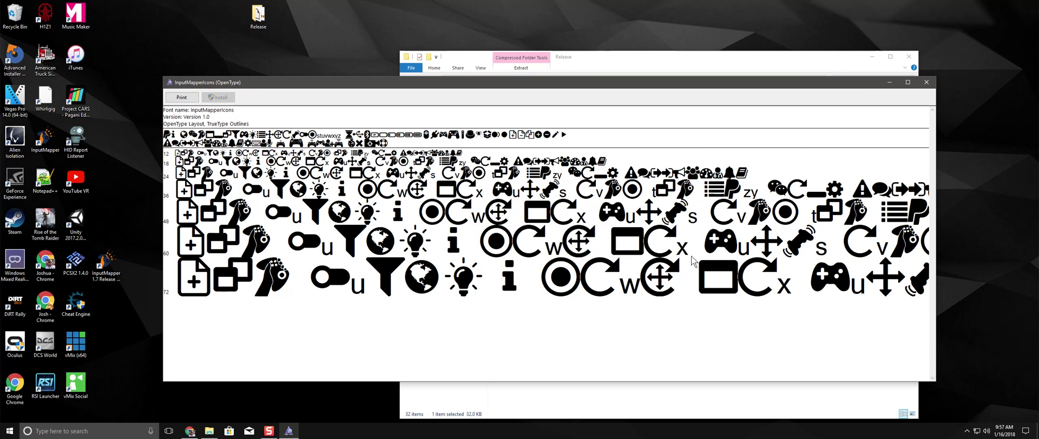
{"action": "left_click", "coordinate": [927, 82]}
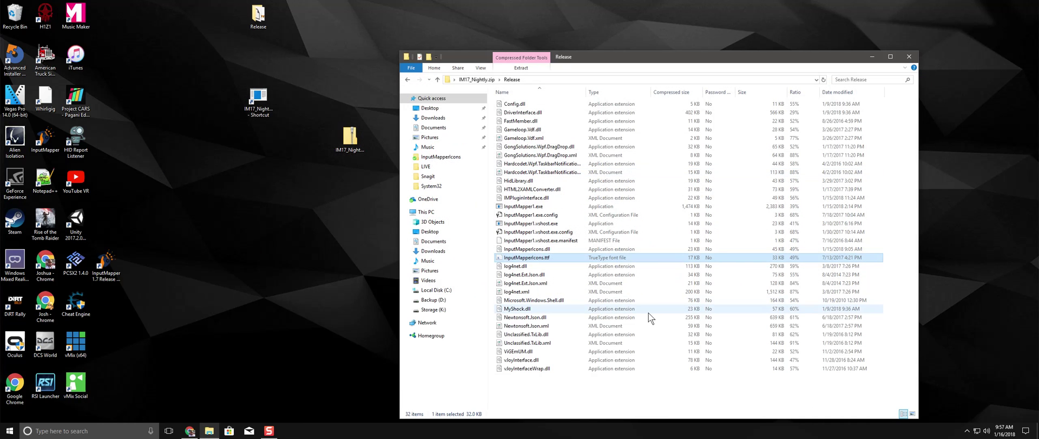
Step: Return Explorer to the zip root and launch the InputMapper 1.7 Release build
{"action": "left_click", "coordinate": [479, 80]}
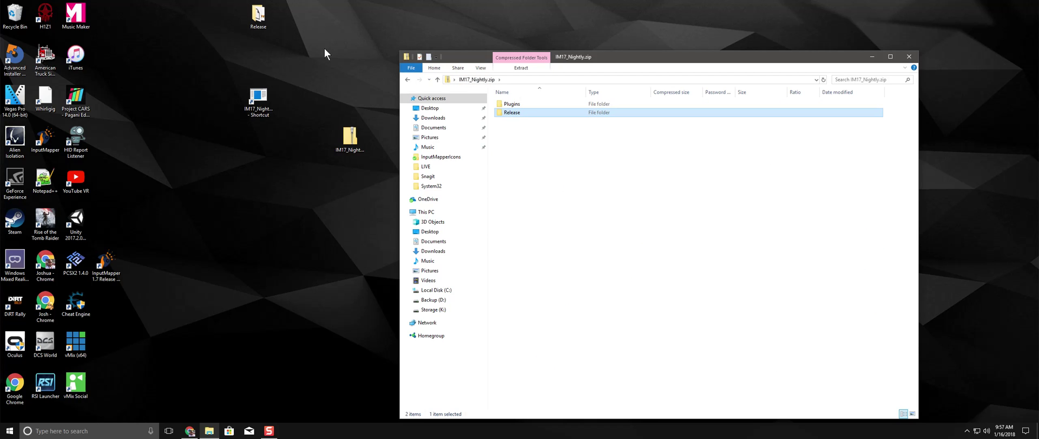
{"action": "left_click", "coordinate": [258, 18]}
{"action": "left_click", "coordinate": [307, 58]}
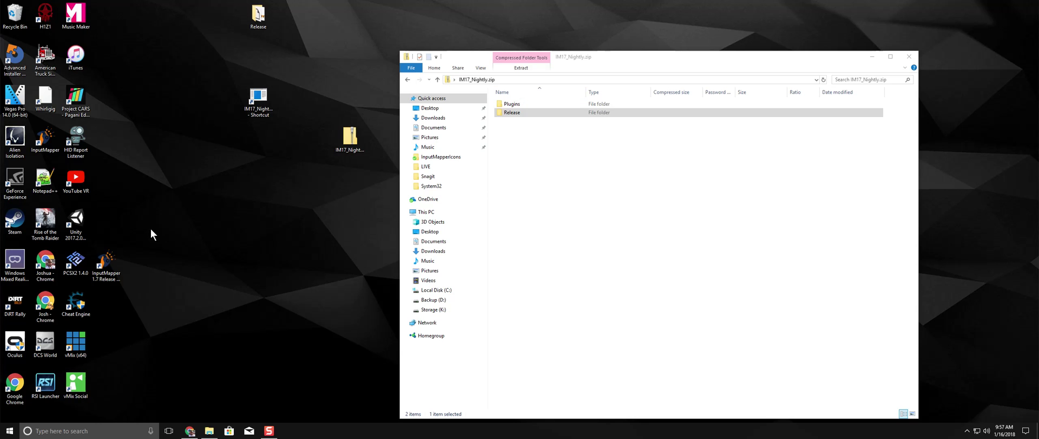
{"action": "double_click", "coordinate": [108, 263]}
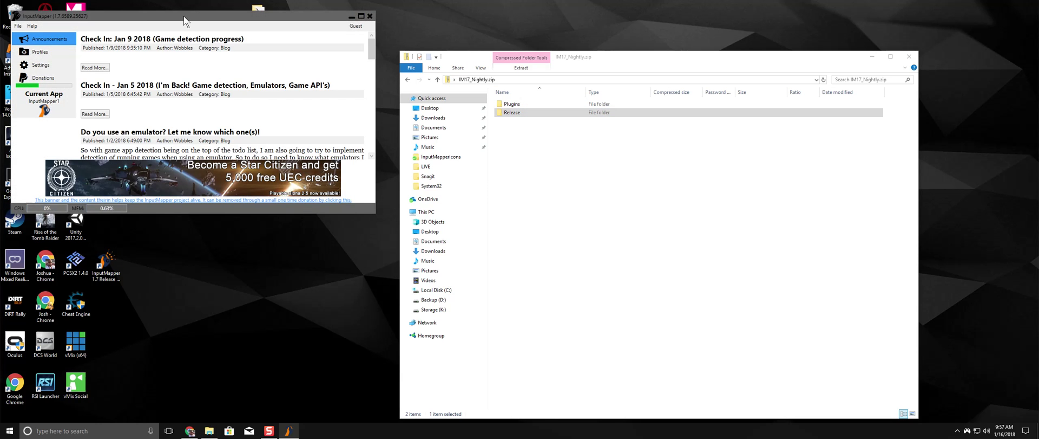
Step: Reposition the InputMapper 1.7 window and switch to the Profiles page showing New Profile
{"action": "left_click_drag", "start_coordinate": [185, 20], "coordinate": [499, 132]}
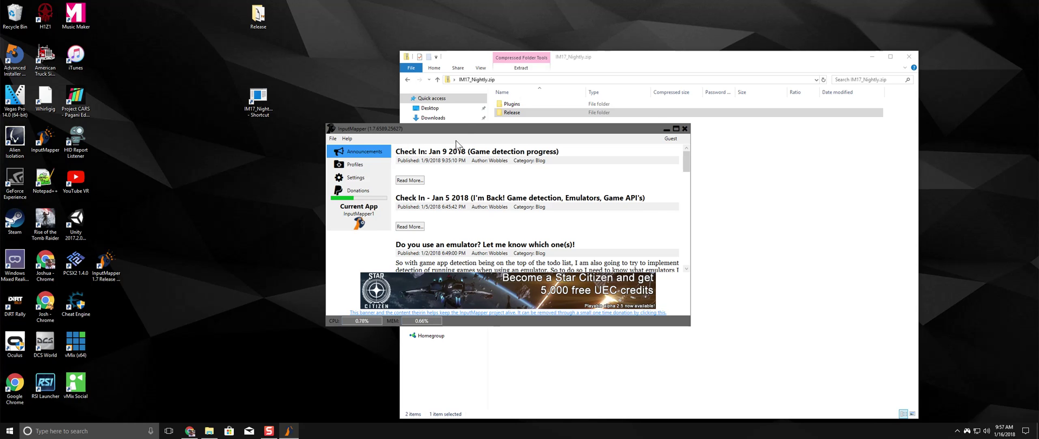
{"action": "mouse_move", "coordinate": [465, 131]}
{"action": "left_mouse_down"}
{"action": "mouse_move", "coordinate": [434, 127]}
{"action": "mouse_move", "coordinate": [448, 131]}
{"action": "left_mouse_up"}
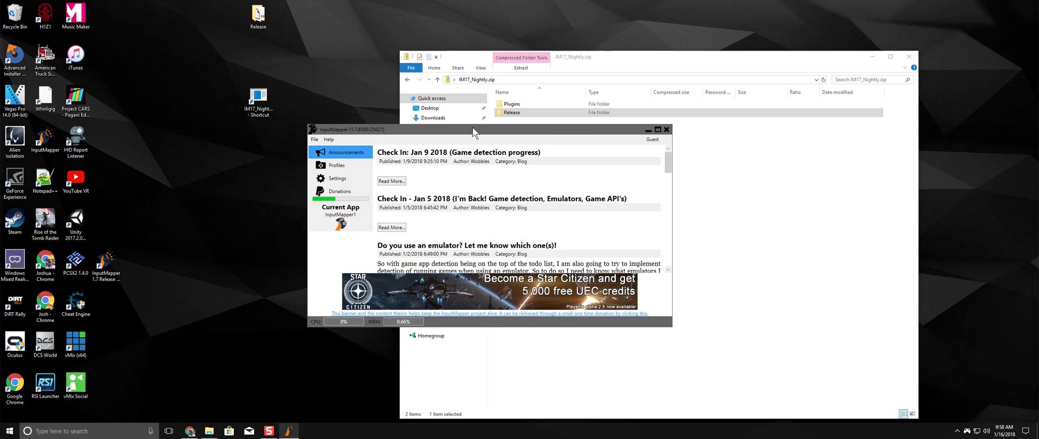
{"action": "left_click", "coordinate": [341, 169]}
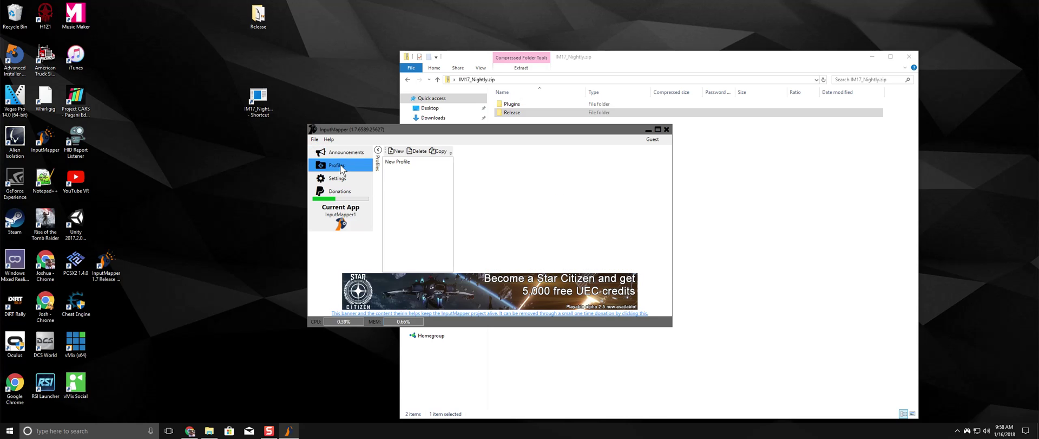
Step: Open New Profile's settings, leaving ViGEm.Dualshock4Device as the output driver
{"action": "left_click", "coordinate": [397, 161]}
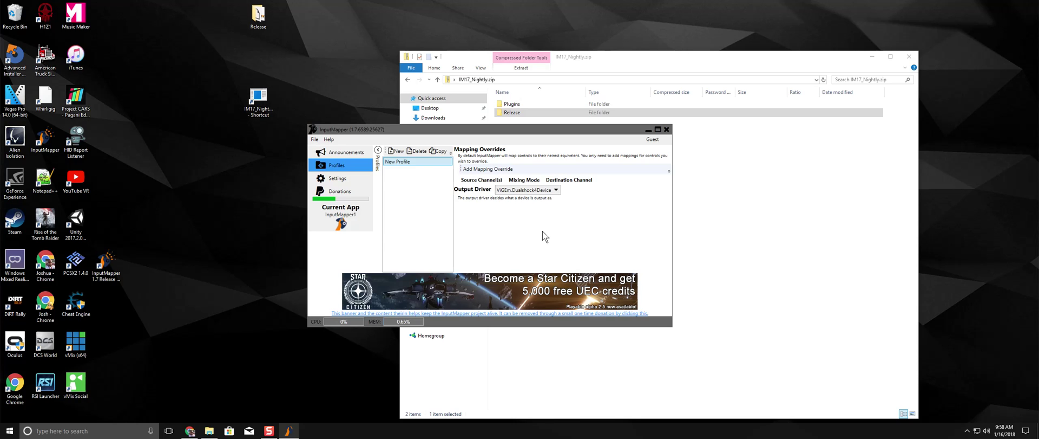
{"action": "left_click", "coordinate": [552, 191]}
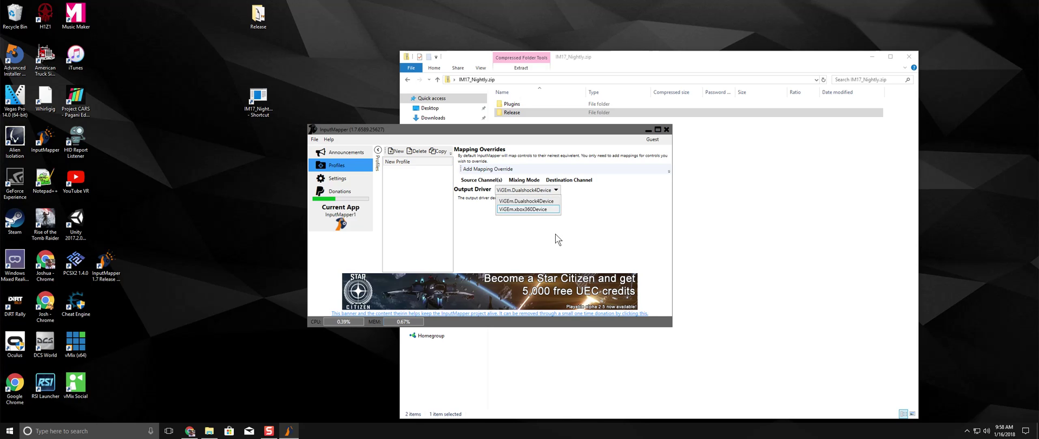
{"action": "left_click", "coordinate": [541, 211]}
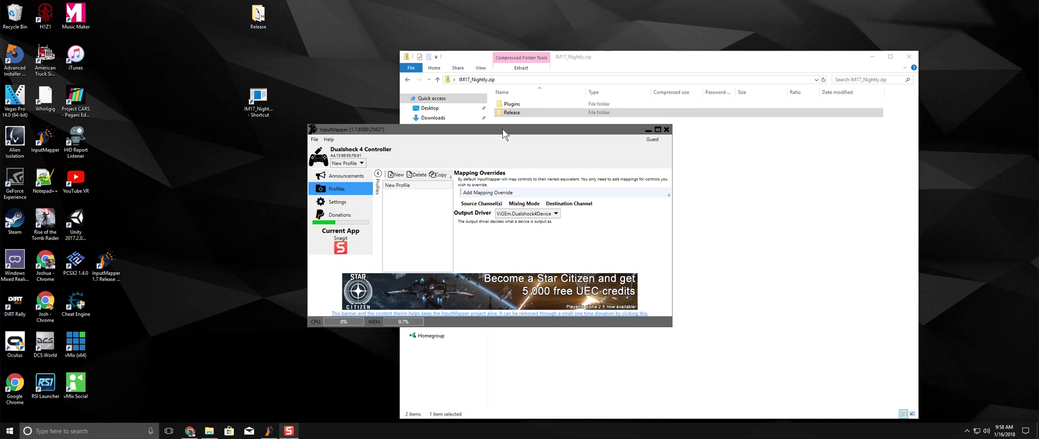
{"action": "left_click_drag", "start_coordinate": [506, 128], "coordinate": [529, 138]}
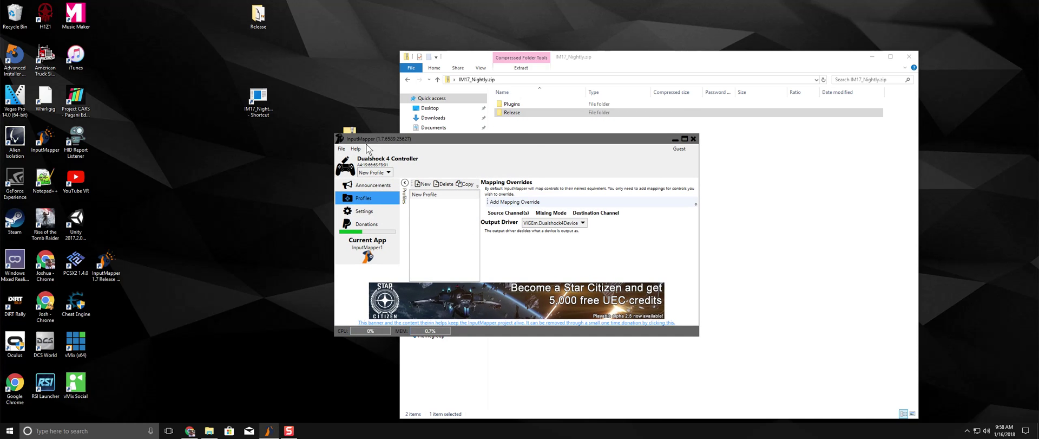
Step: Pick New Profile and change its output driver to ViGEm.xbox360Device
{"action": "left_click", "coordinate": [377, 173]}
{"action": "left_click", "coordinate": [441, 194]}
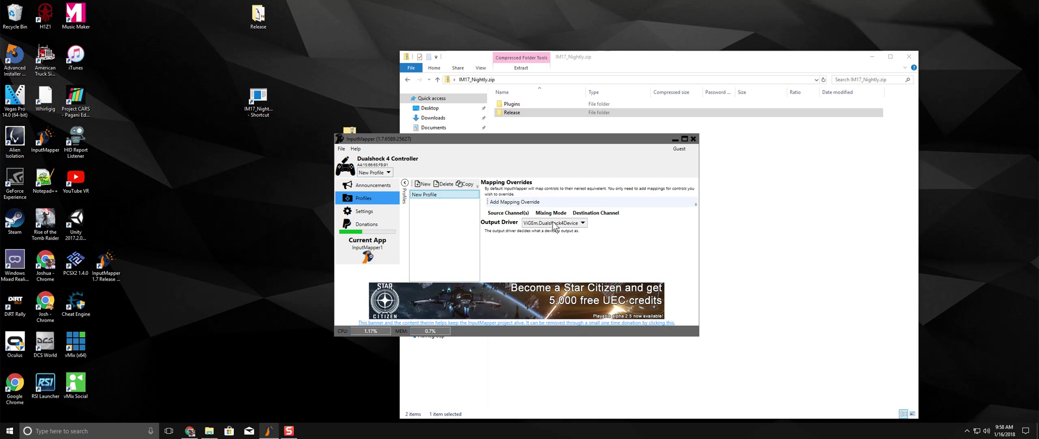
{"action": "left_click", "coordinate": [553, 223]}
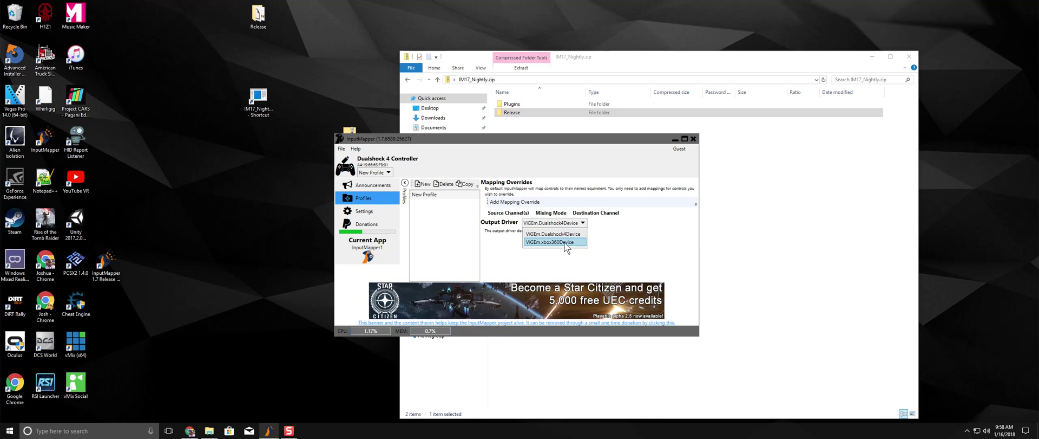
{"action": "left_click", "coordinate": [560, 242]}
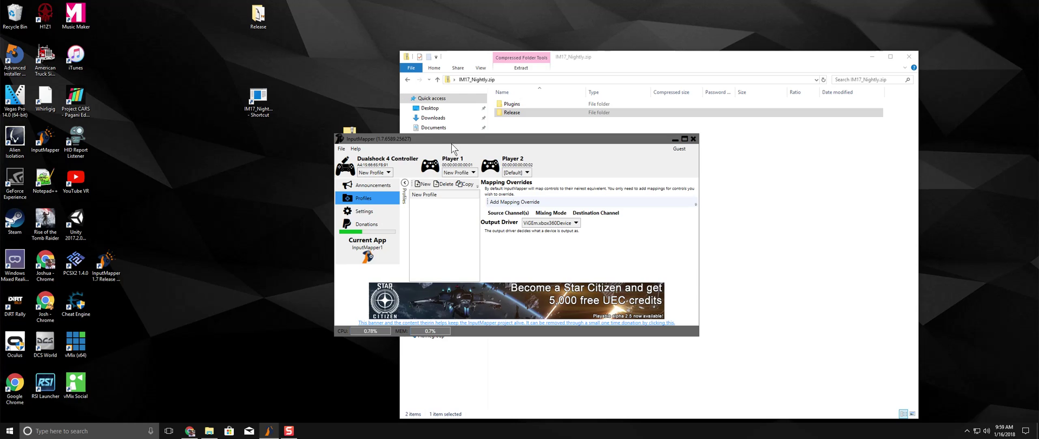
{"action": "left_click_drag", "start_coordinate": [453, 141], "coordinate": [396, 131]}
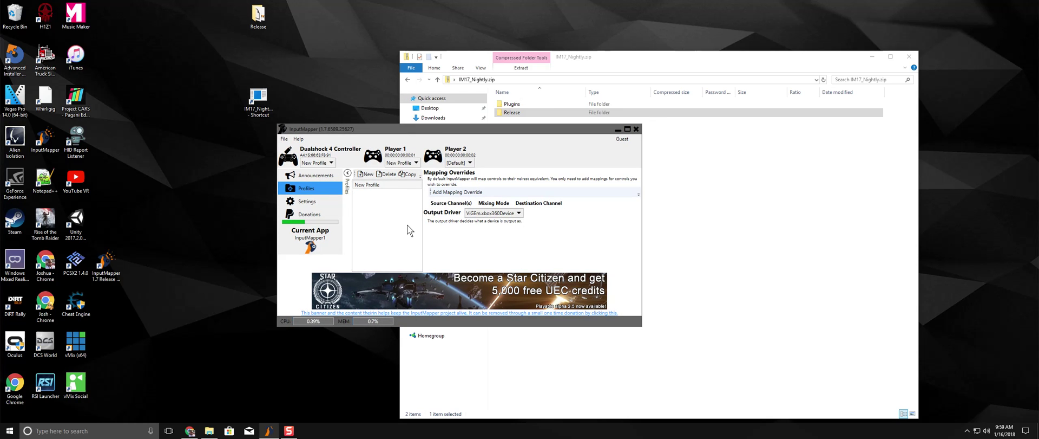
{"action": "left_click", "coordinate": [411, 163]}
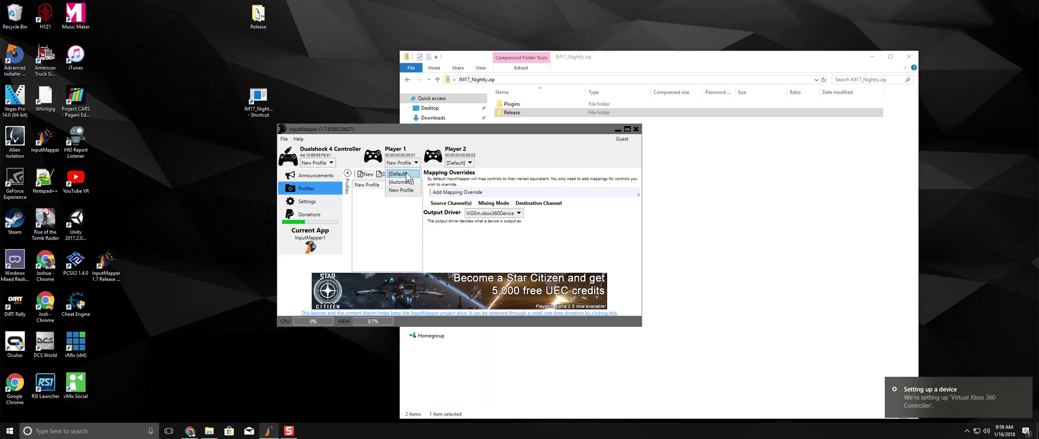
Step: Set Player 1 to the Default profile and move the InputMapper window off the nightly-build icon
{"action": "left_click", "coordinate": [406, 174]}
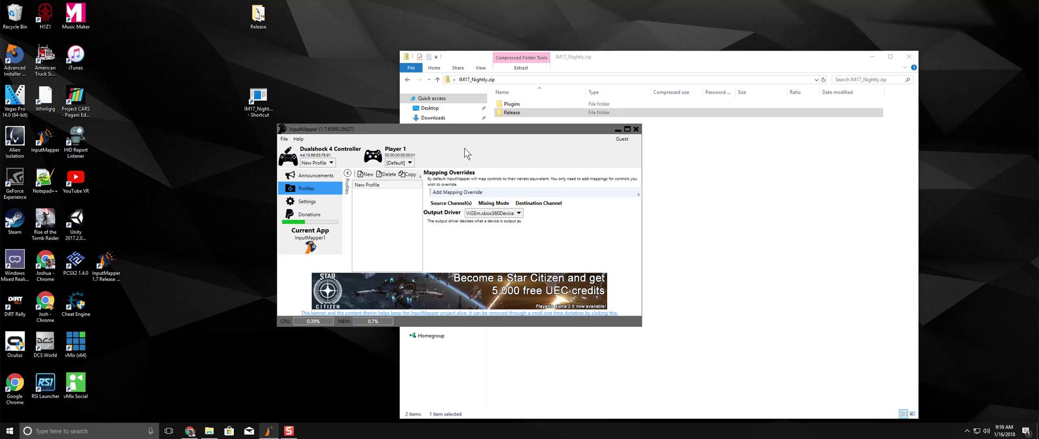
{"action": "left_click_drag", "start_coordinate": [446, 129], "coordinate": [477, 167]}
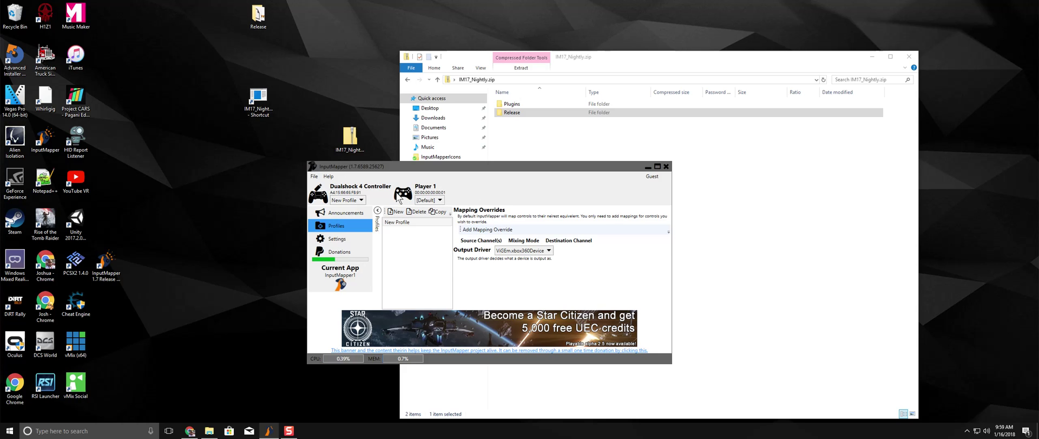
{"action": "left_click_drag", "start_coordinate": [413, 167], "coordinate": [428, 148]}
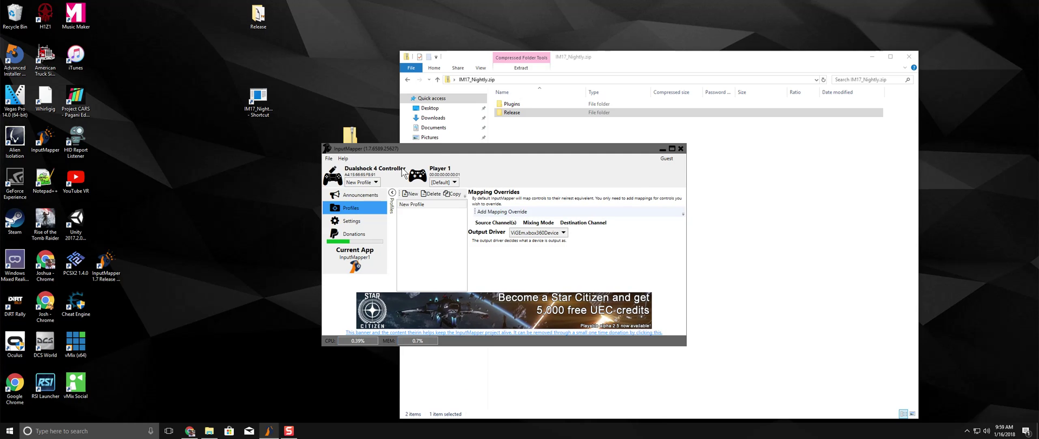
Step: Search Windows for vjoy.cpl, then close the Edge web results with Close all
{"action": "left_click", "coordinate": [93, 430]}
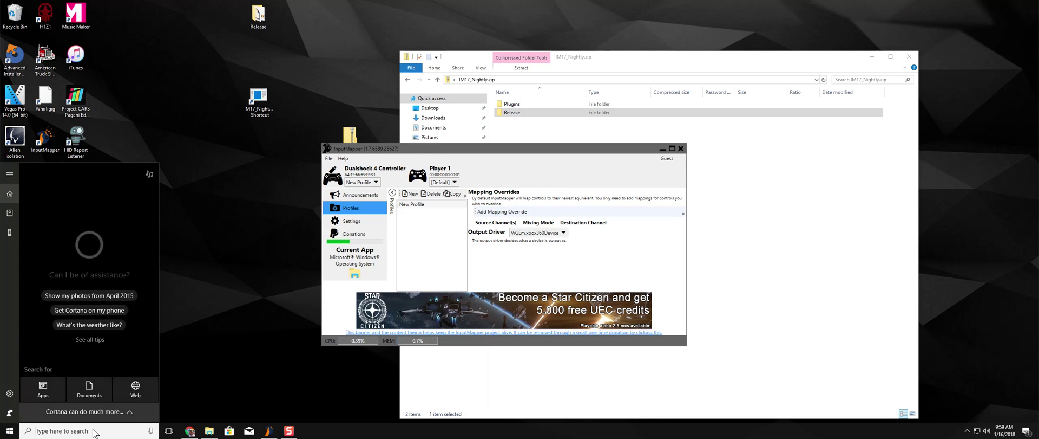
{"action": "type", "text": "vjoy"}
{"action": "type", "text": " d"}
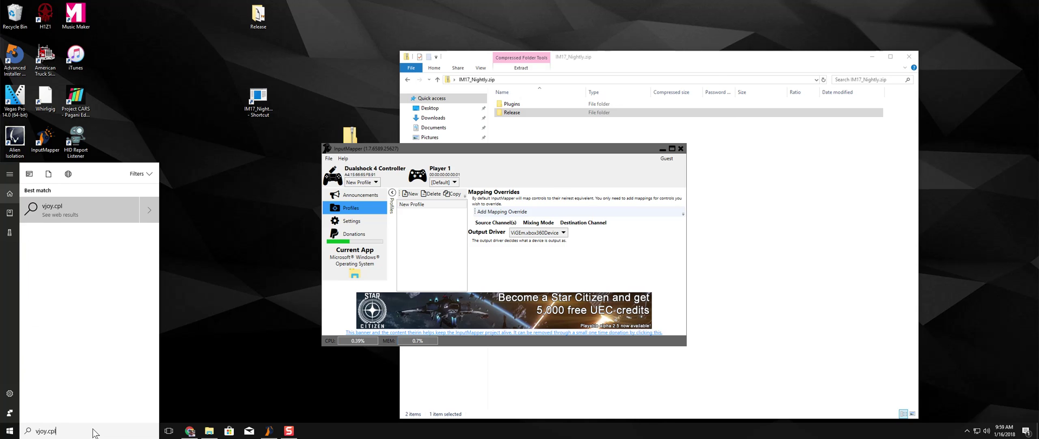
{"action": "key", "text": "Return"}
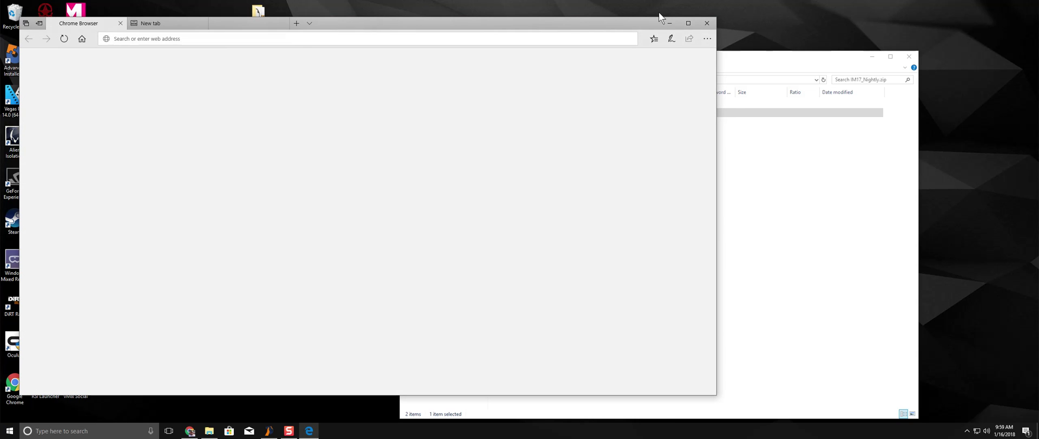
{"action": "key", "text": "alt+F4"}
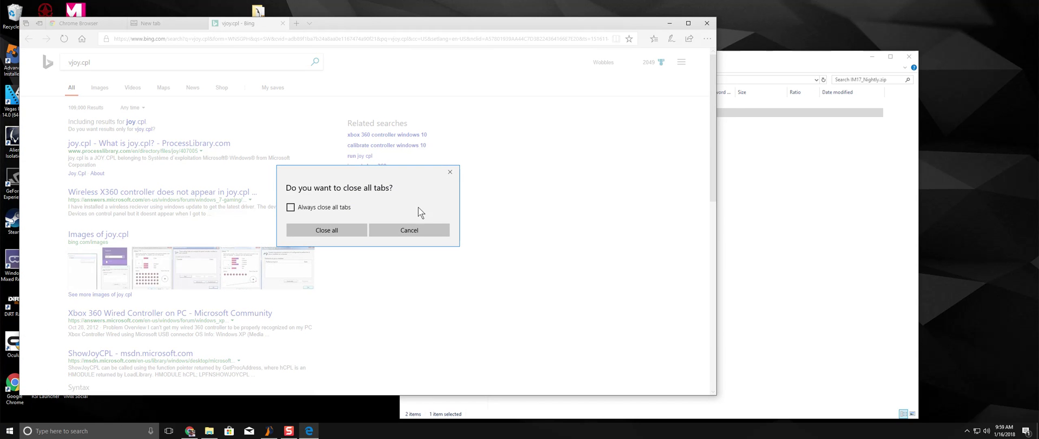
{"action": "left_click", "coordinate": [348, 232]}
Step: Search joy.cpl from the taskbar box to bring up the Game Controllers panel
{"action": "left_click", "coordinate": [120, 432]}
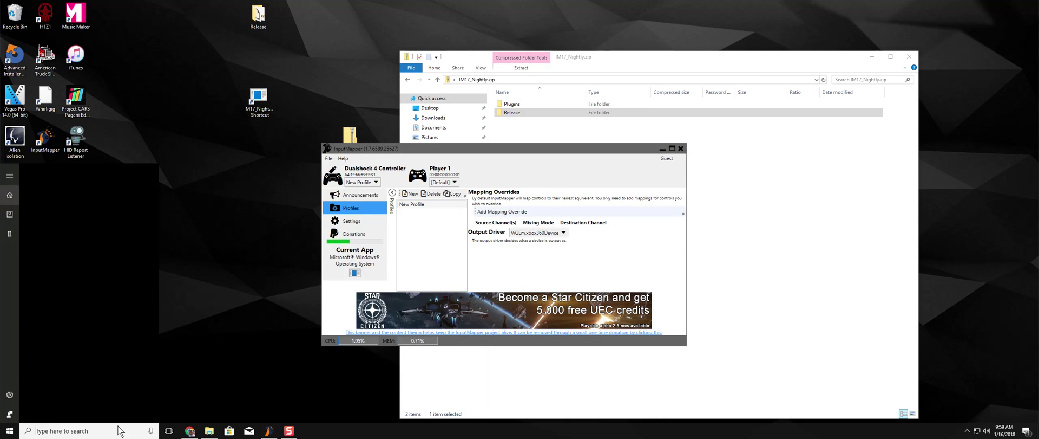
{"action": "type", "text": "vjoy"}
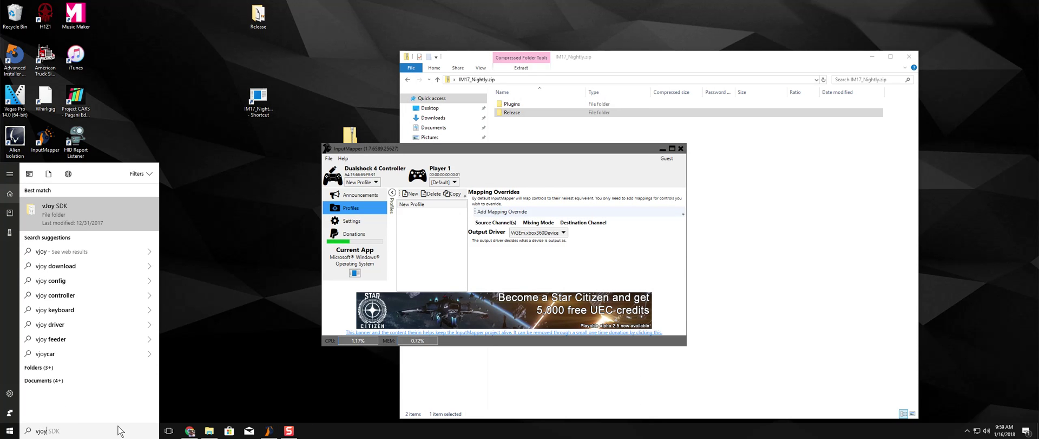
{"action": "key", "text": "BackSpace"}
{"action": "key", "text": "BackSpace"}
{"action": "key", "text": "BackSpace"}
{"action": "key", "text": "BackSpace"}
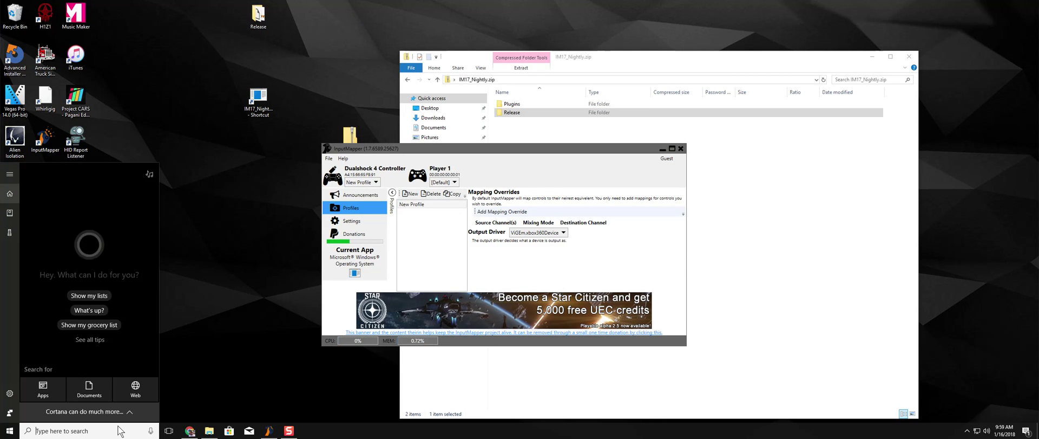
{"action": "type", "text": "joy.cpl"}
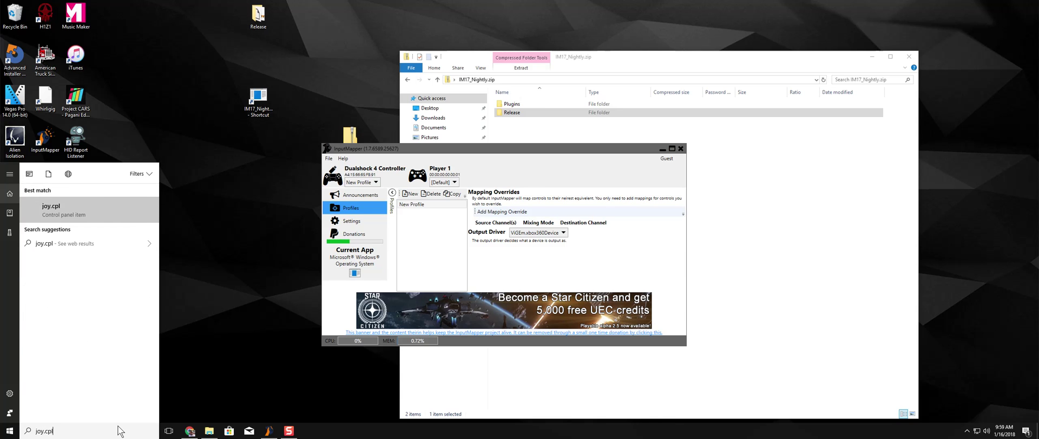
{"action": "key", "text": "Escape"}
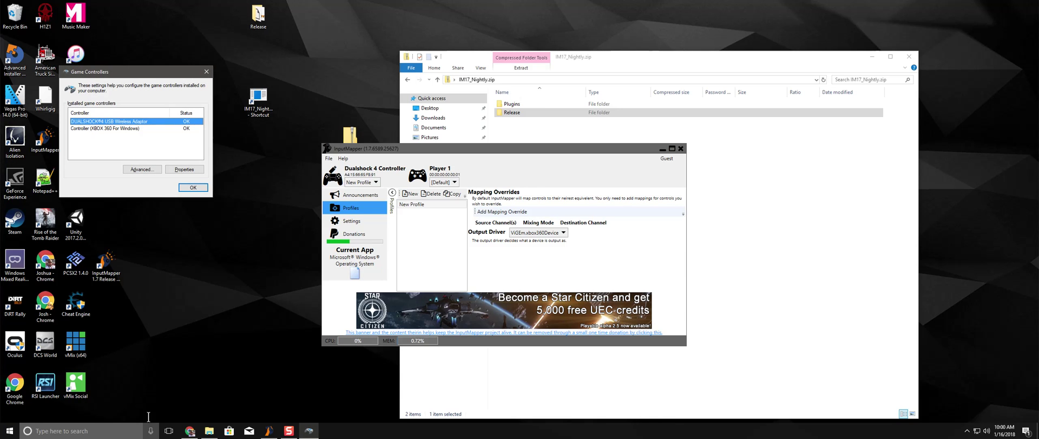
{"action": "left_click", "coordinate": [146, 126]}
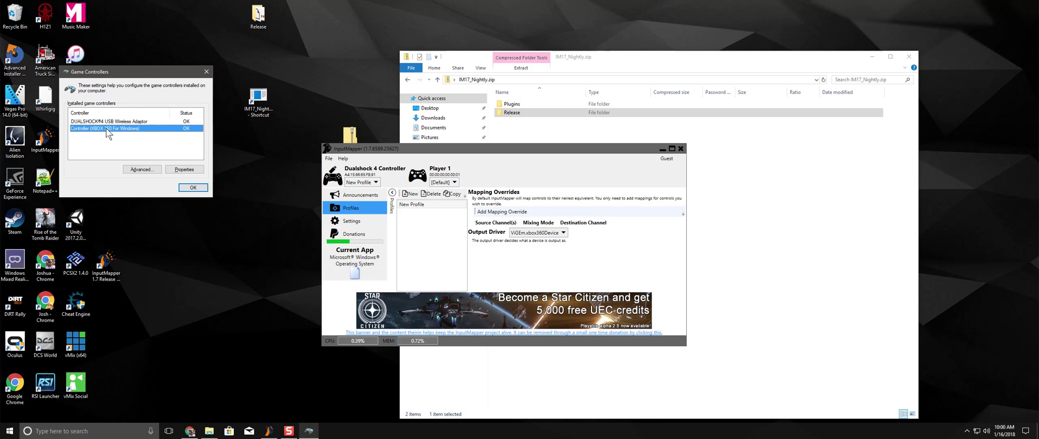
{"action": "left_click", "coordinate": [187, 170]}
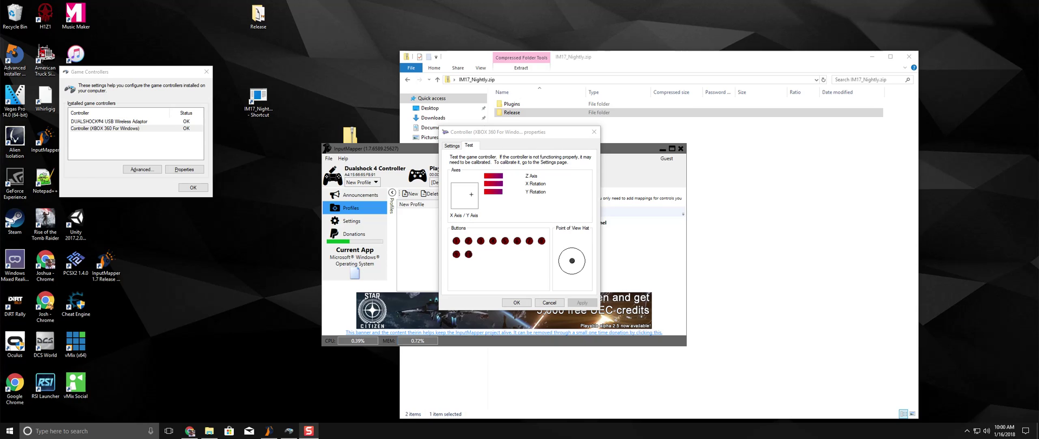
{"action": "left_click", "coordinate": [490, 126]}
{"action": "left_click", "coordinate": [290, 431]}
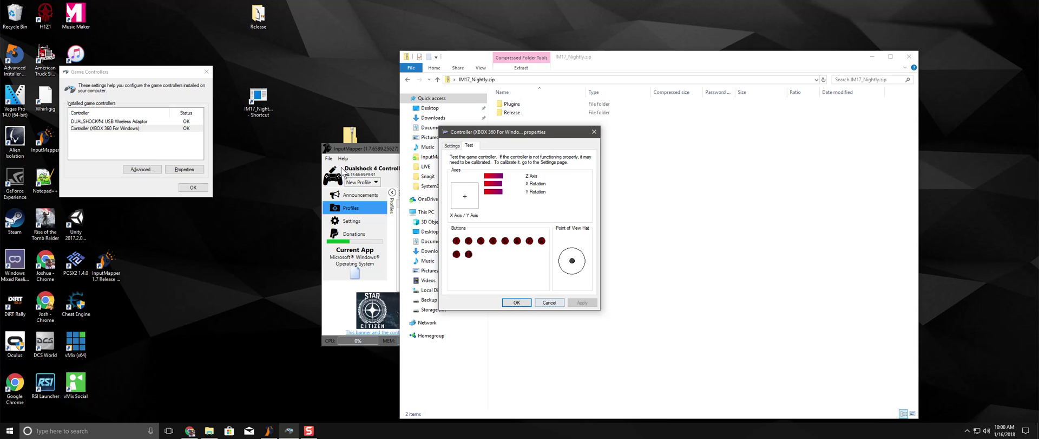
{"action": "left_click", "coordinate": [594, 135]}
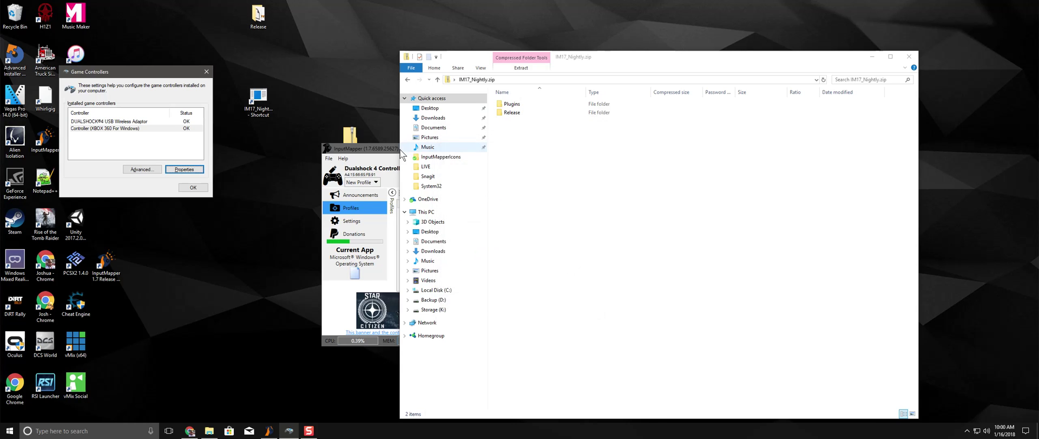
{"action": "left_click", "coordinate": [392, 157]}
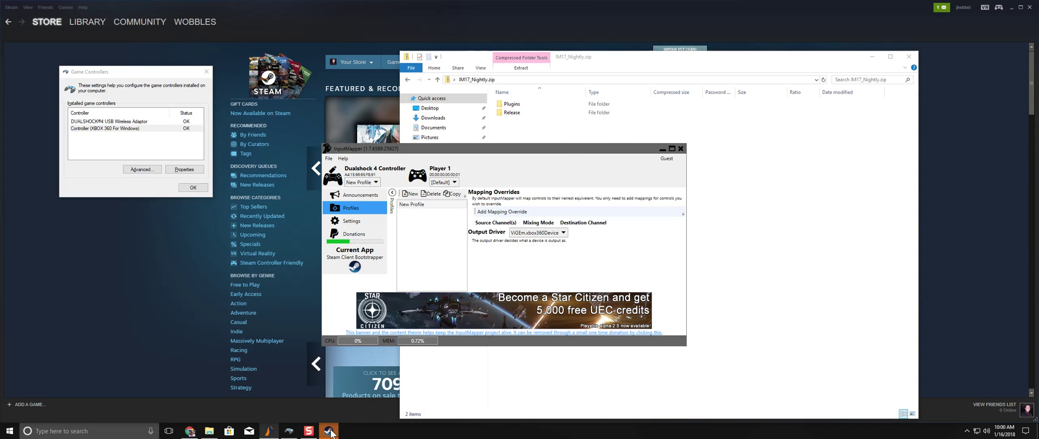
Step: Close Steam and switch InputMapper from Announcements back to Profiles to reveal Player 2
{"action": "left_click", "coordinate": [1031, 8]}
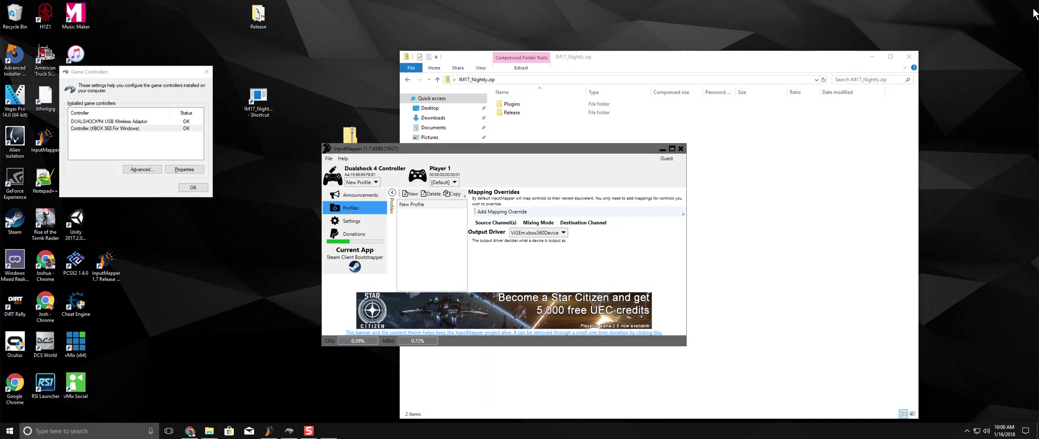
{"action": "left_click_drag", "start_coordinate": [481, 149], "coordinate": [463, 123]}
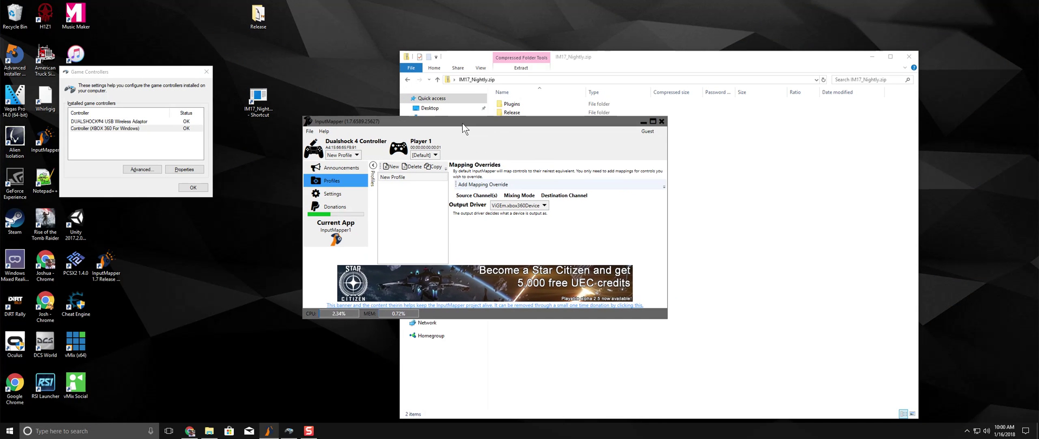
{"action": "left_click", "coordinate": [336, 169]}
{"action": "left_click", "coordinate": [336, 182]}
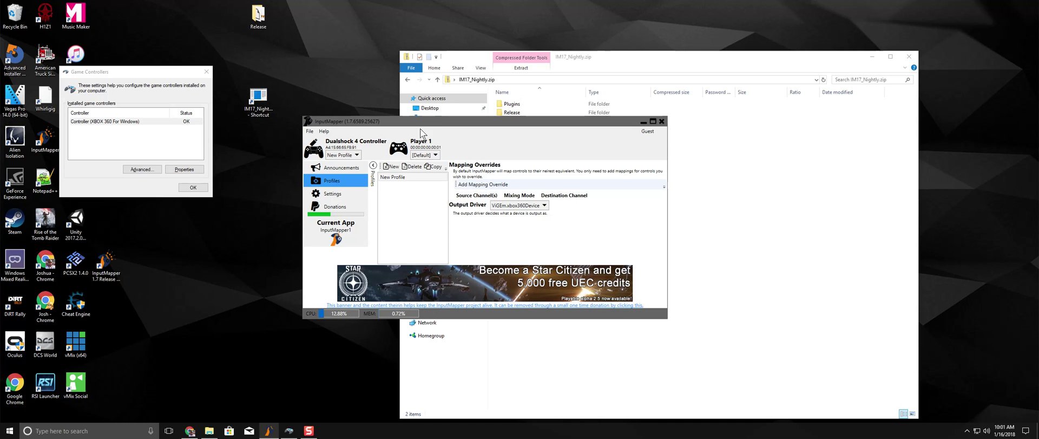
{"action": "left_click_drag", "start_coordinate": [423, 121], "coordinate": [436, 132]}
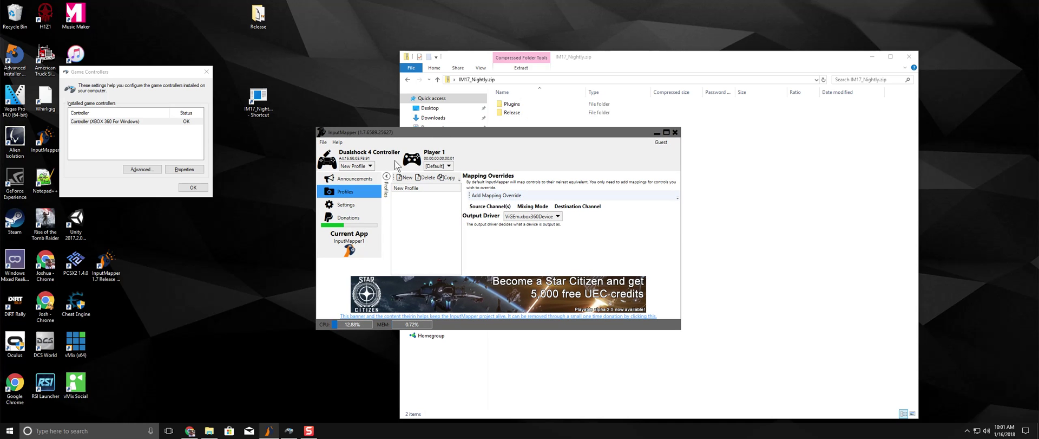
{"action": "left_click_drag", "start_coordinate": [408, 132], "coordinate": [390, 120]}
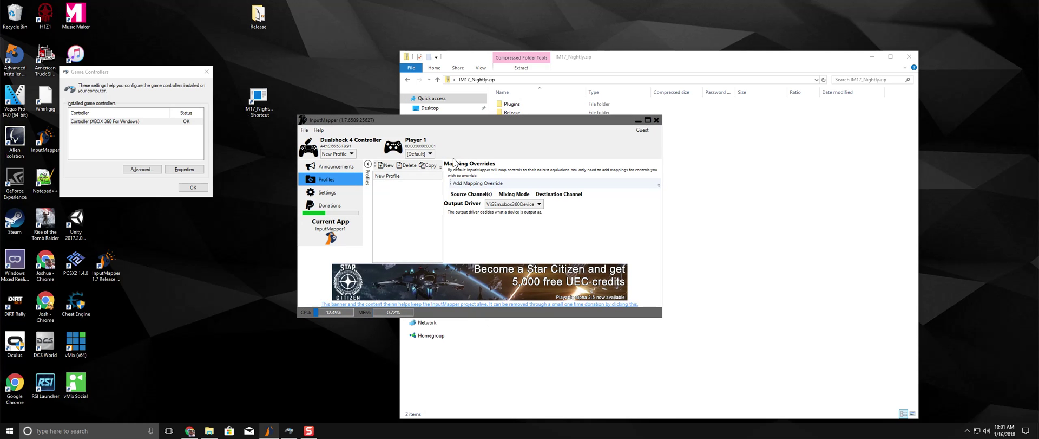
{"action": "left_click_drag", "start_coordinate": [533, 124], "coordinate": [596, 145]}
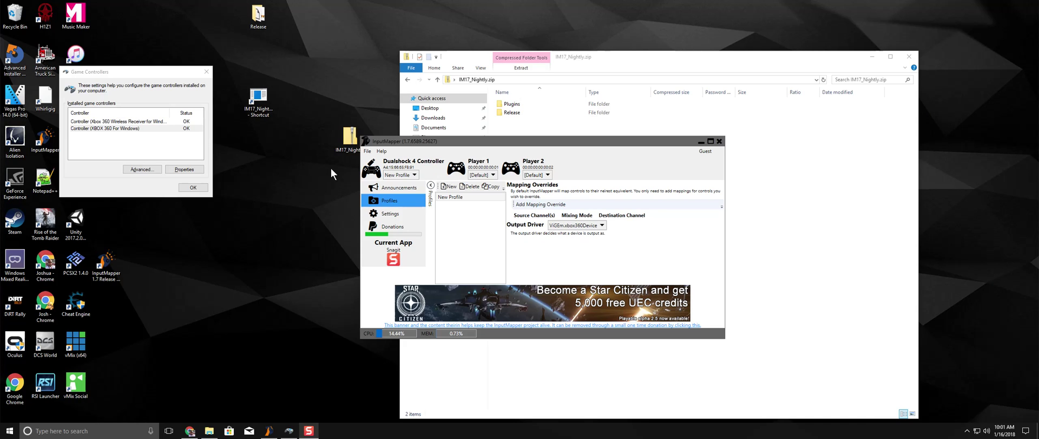
Step: Create New Profile (1) with the ViGEm.Dualshock4Device output driver and assign it to Player 2
{"action": "left_click_drag", "start_coordinate": [559, 145], "coordinate": [539, 171]}
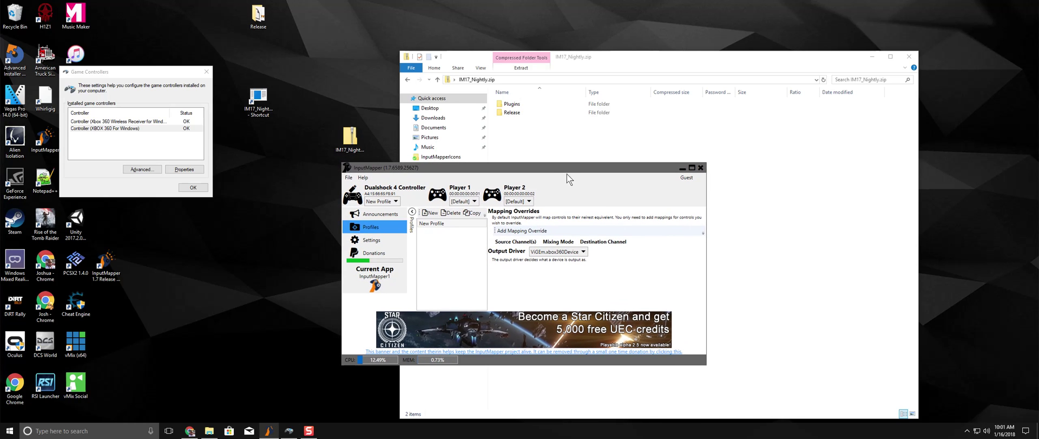
{"action": "left_click", "coordinate": [528, 204]}
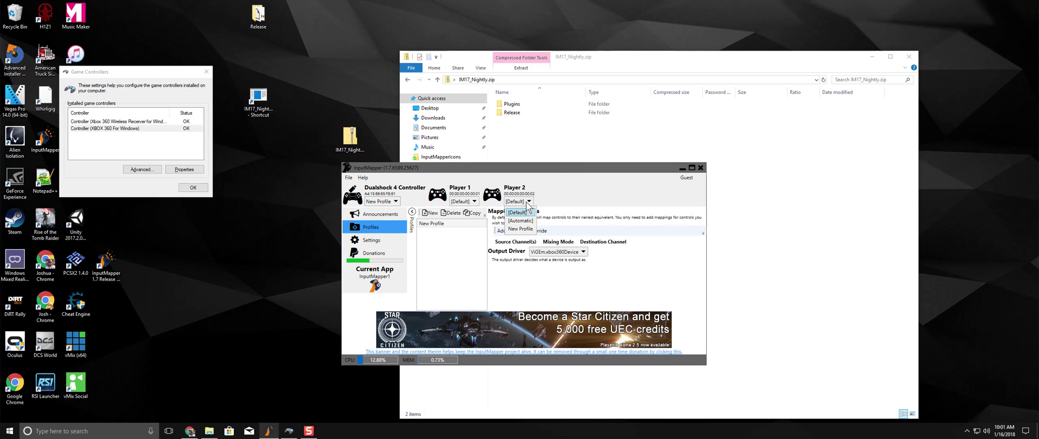
{"action": "left_click", "coordinate": [606, 186]}
{"action": "left_click", "coordinate": [432, 212]}
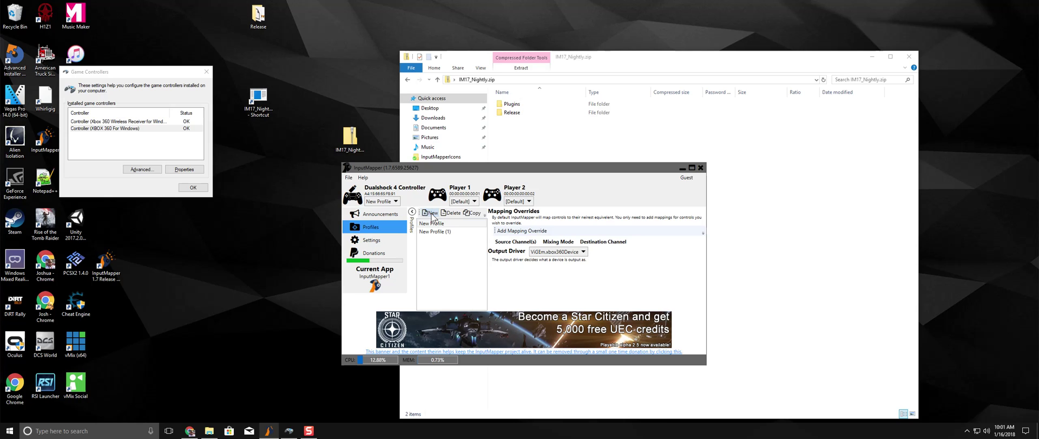
{"action": "left_click", "coordinate": [451, 232]}
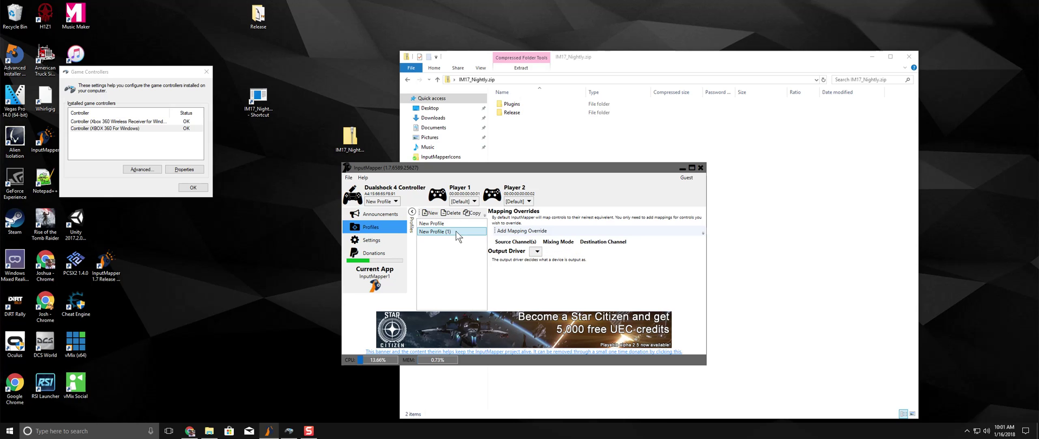
{"action": "left_click", "coordinate": [538, 251]}
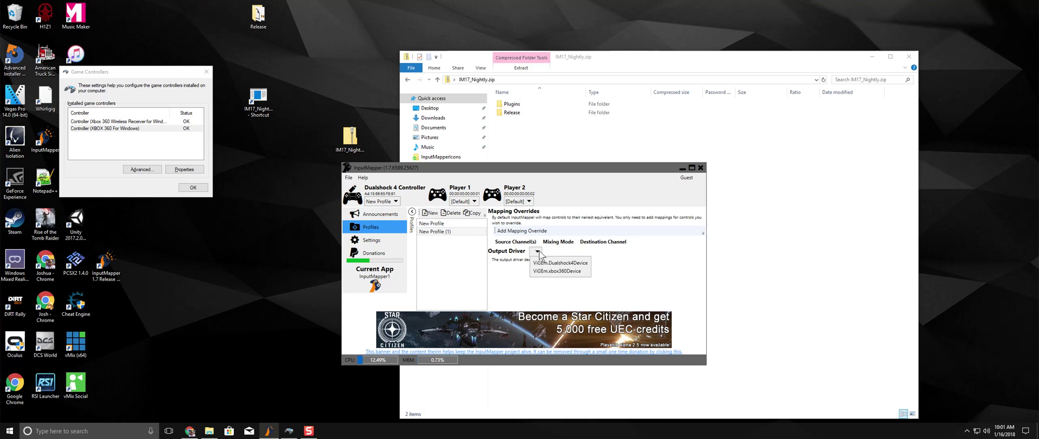
{"action": "left_click", "coordinate": [576, 263]}
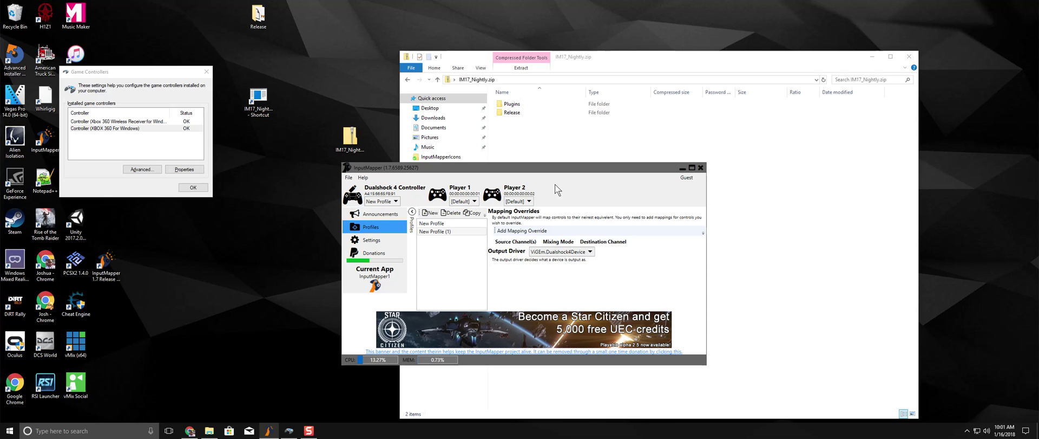
{"action": "left_click", "coordinate": [528, 201]}
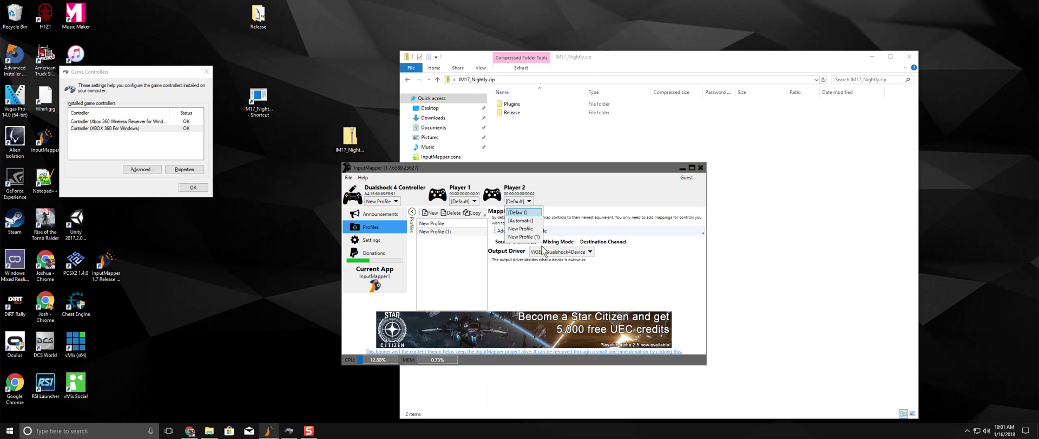
{"action": "left_click", "coordinate": [523, 237]}
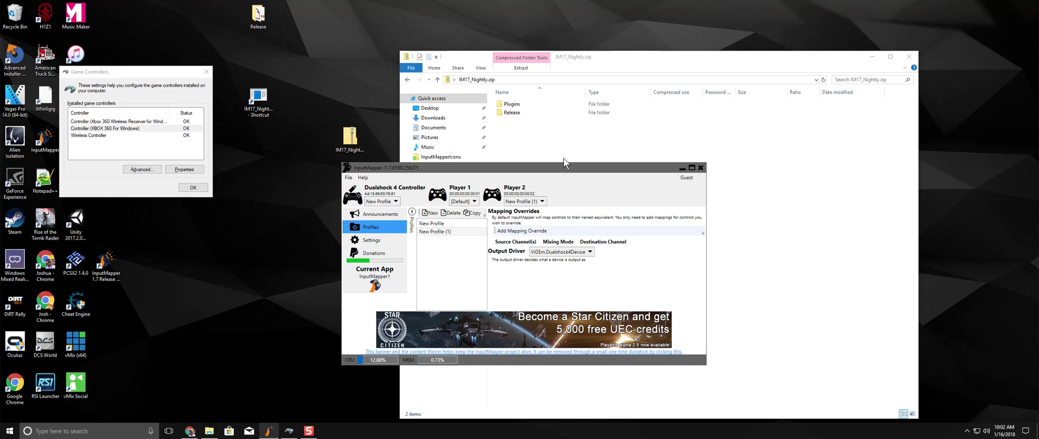
Step: Test the Wireless Controller in its Properties Test tab, then start a new mapping override
{"action": "left_click_drag", "start_coordinate": [548, 171], "coordinate": [575, 144]}
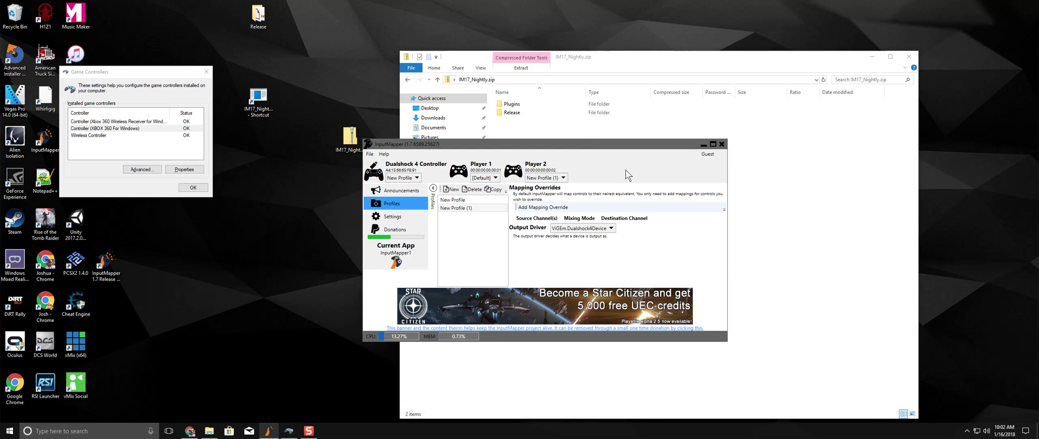
{"action": "left_click", "coordinate": [83, 136]}
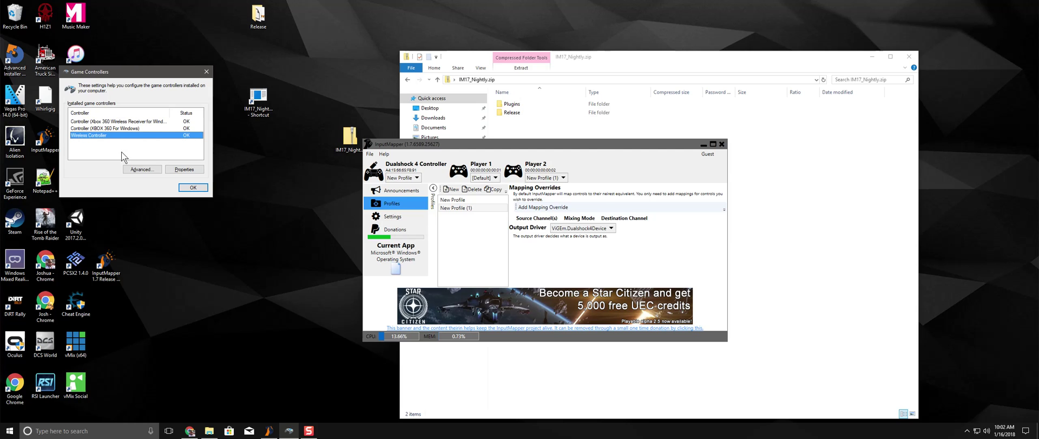
{"action": "left_click", "coordinate": [182, 170]}
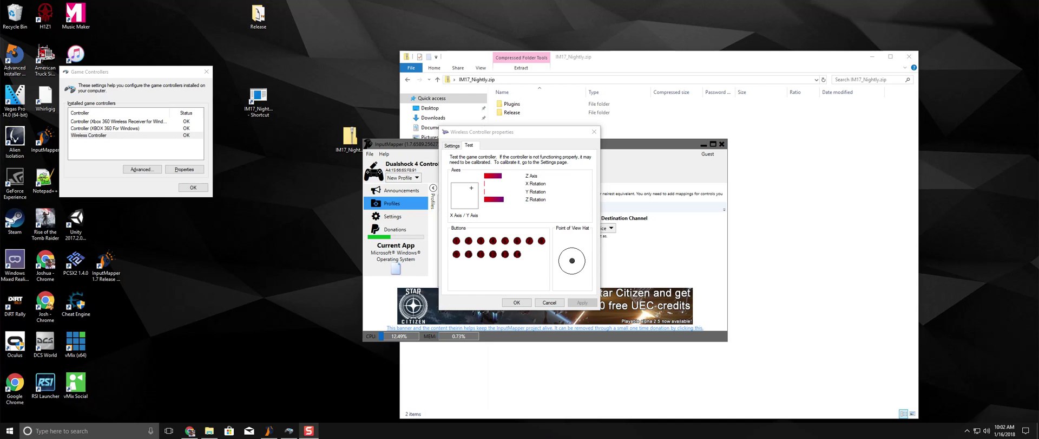
{"action": "left_click", "coordinate": [529, 135]}
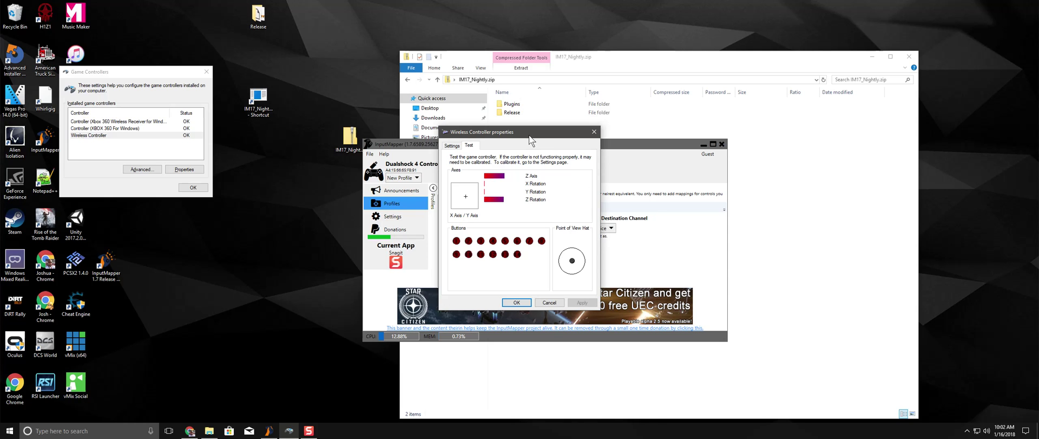
{"action": "left_click_drag", "start_coordinate": [531, 140], "coordinate": [448, 161]}
{"action": "left_click", "coordinate": [509, 156]}
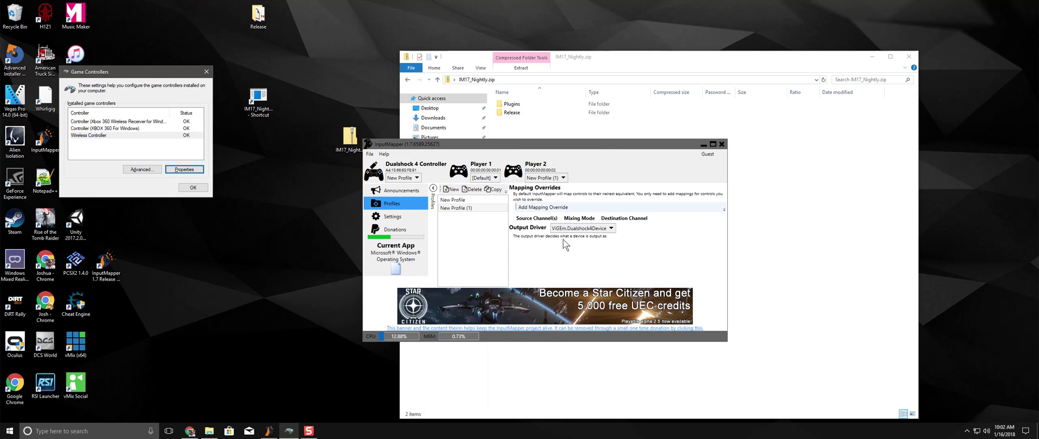
{"action": "left_click", "coordinate": [543, 206]}
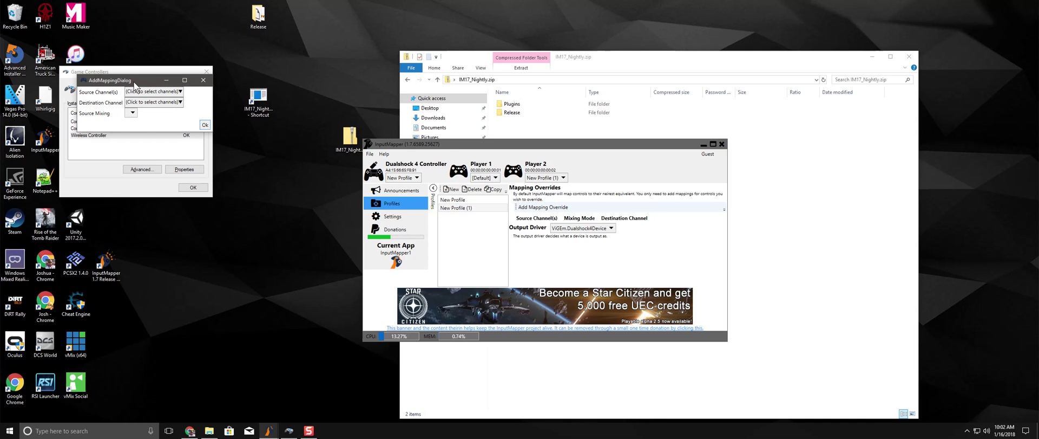
Step: Pick Xbox Controller Left Stick X as source and Right Stick X as destination
{"action": "left_click_drag", "start_coordinate": [141, 80], "coordinate": [527, 121]}
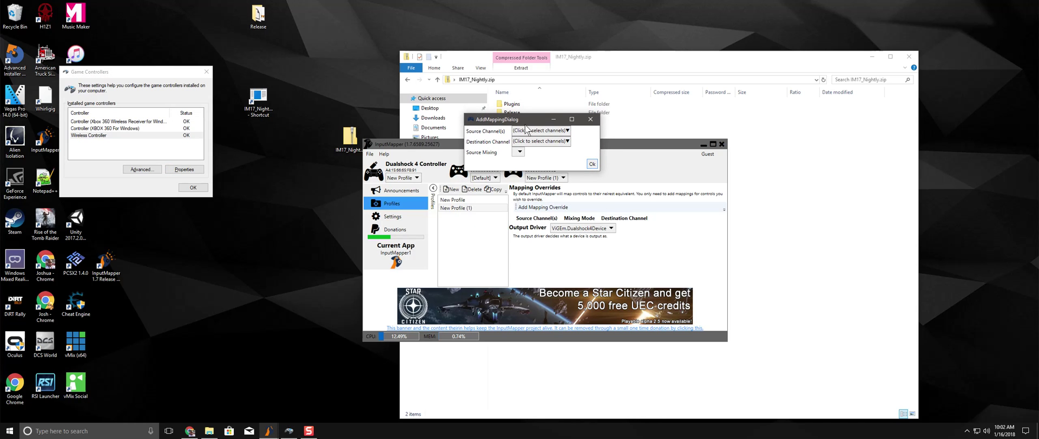
{"action": "left_click", "coordinate": [561, 132]}
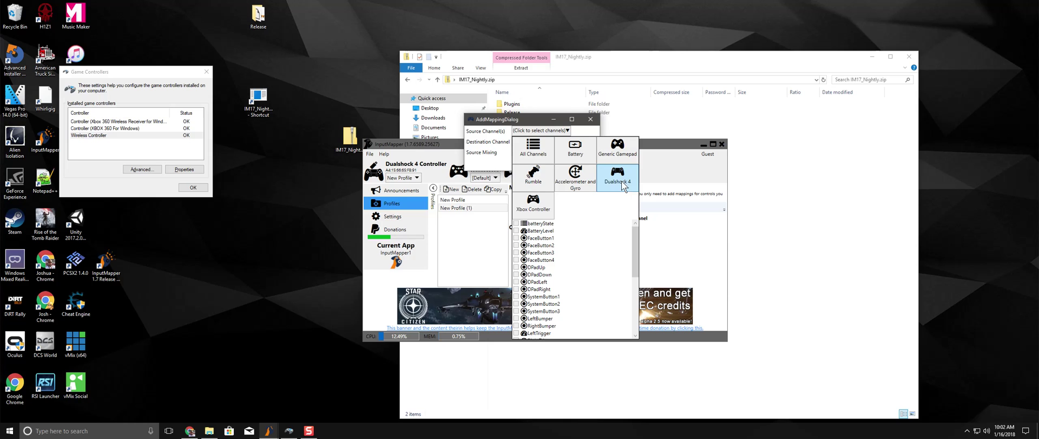
{"action": "left_click", "coordinate": [533, 210]}
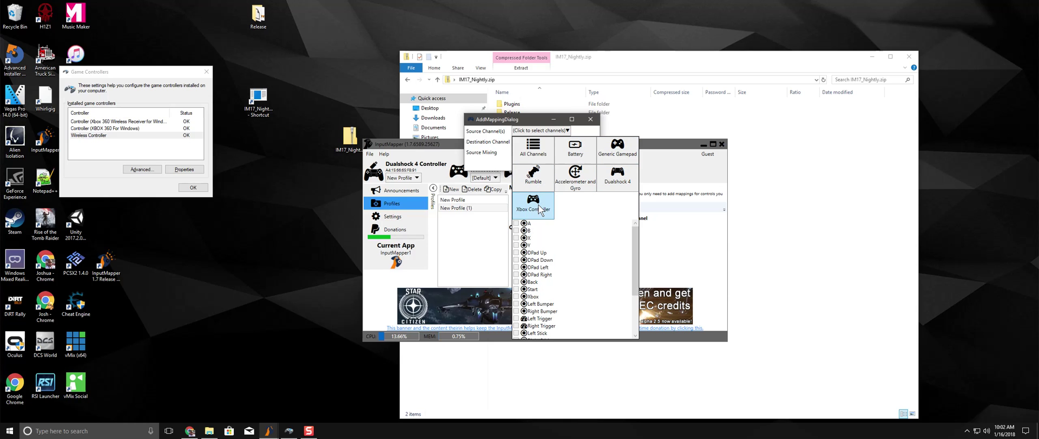
{"action": "left_click", "coordinate": [586, 250]}
{"action": "scroll", "coordinate": [588, 251], "scroll_direction": "down", "scroll_amount": 3}
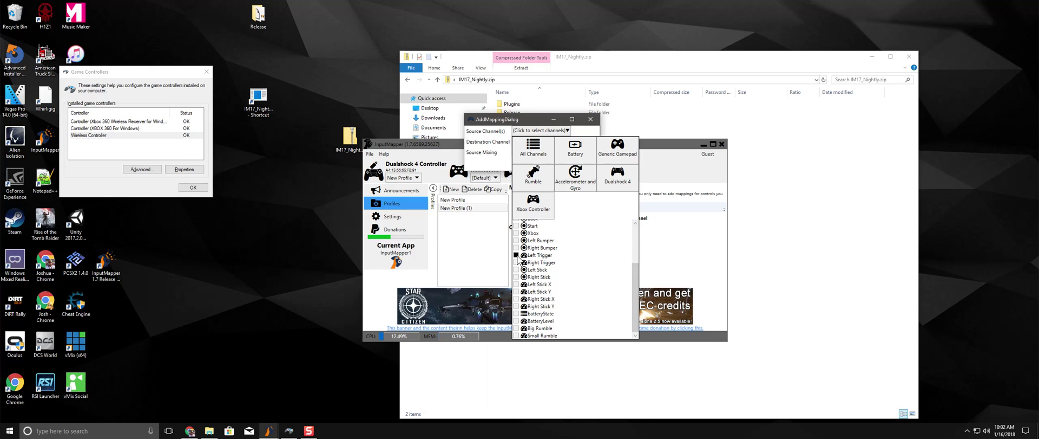
{"action": "left_click", "coordinate": [517, 284]}
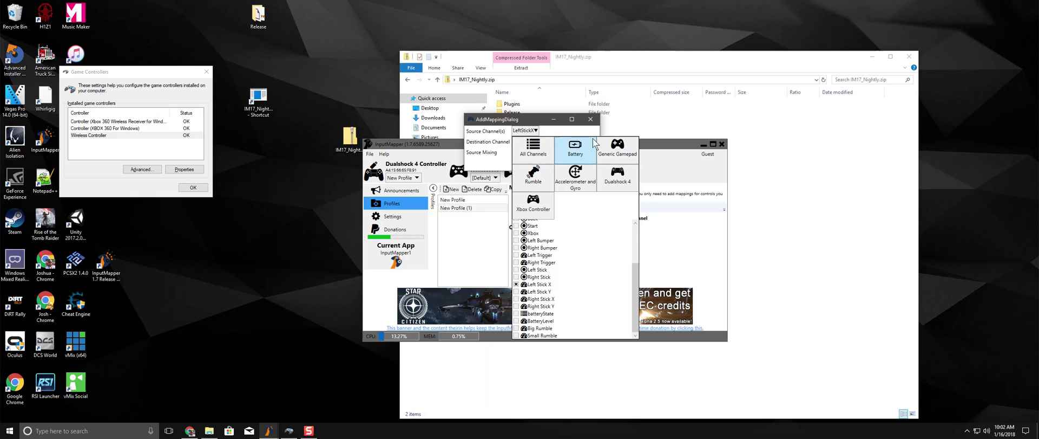
{"action": "left_click", "coordinate": [496, 152]}
{"action": "left_click", "coordinate": [543, 142]}
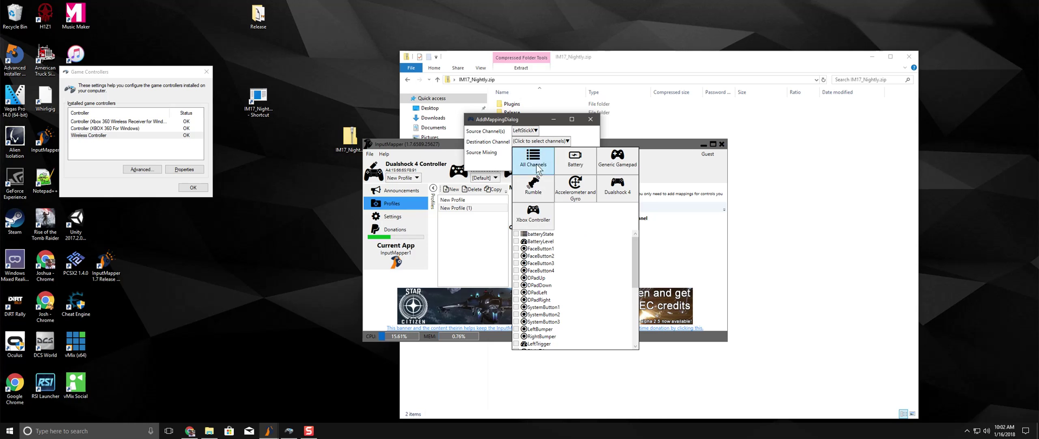
{"action": "scroll", "coordinate": [547, 324], "scroll_direction": "down", "scroll_amount": 10}
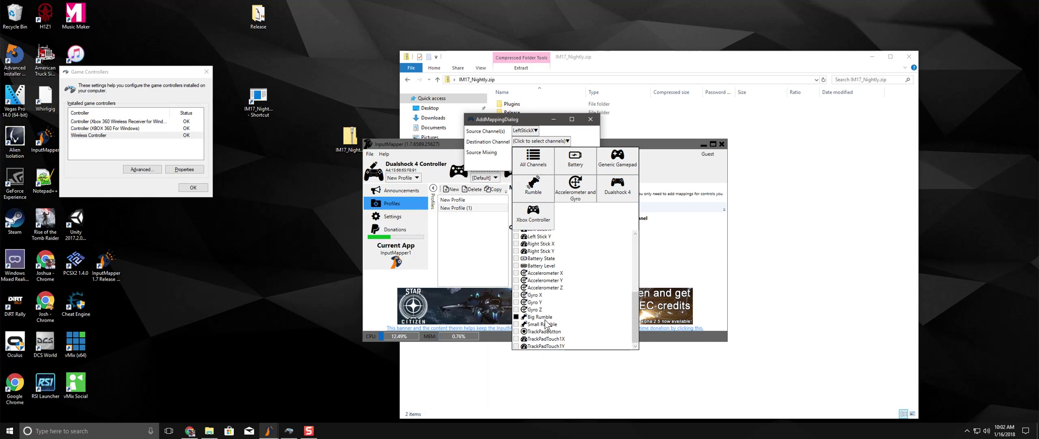
{"action": "left_click", "coordinate": [517, 244]}
{"action": "left_click", "coordinate": [564, 129]}
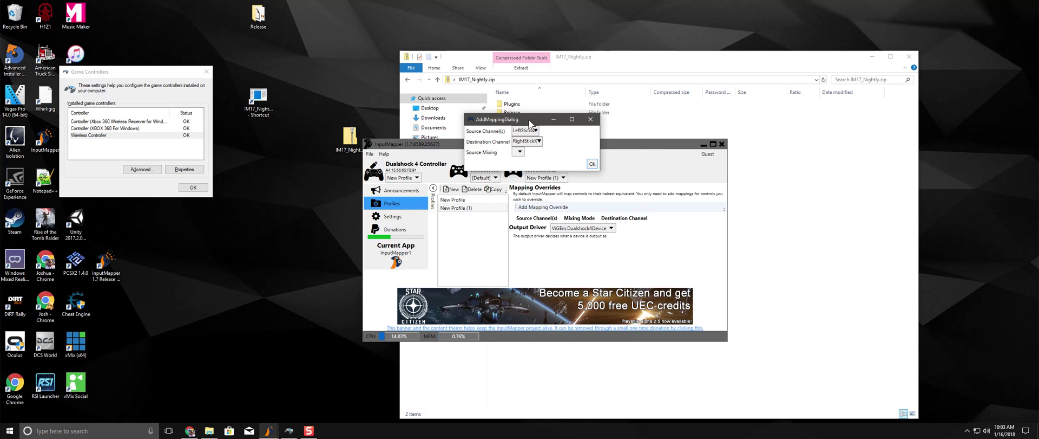
Step: Add Right Stick X as a second source, mix with Use High Value, and save
{"action": "left_click", "coordinate": [520, 152]}
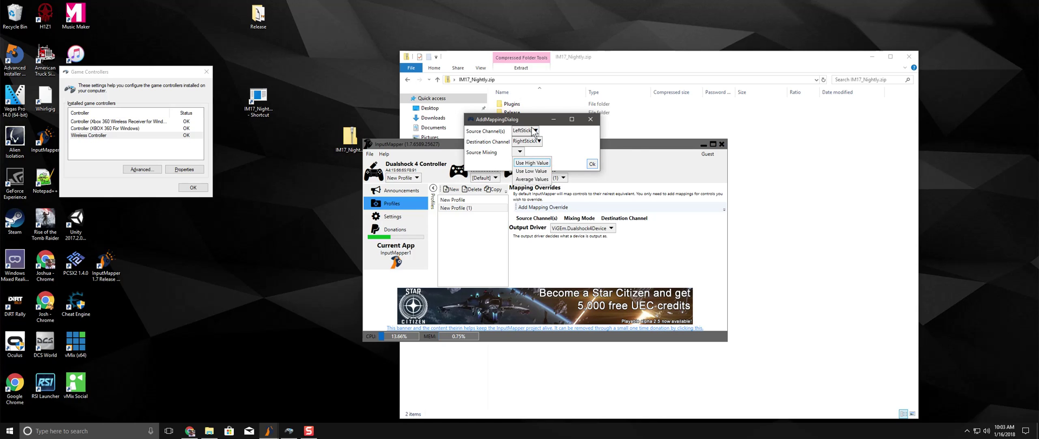
{"action": "left_click", "coordinate": [536, 130]}
{"action": "left_click", "coordinate": [536, 130]}
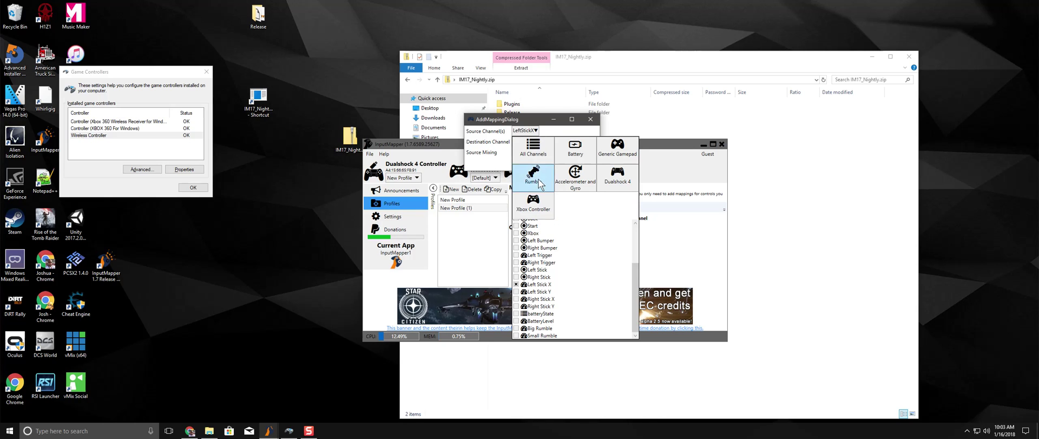
{"action": "left_click", "coordinate": [517, 299]}
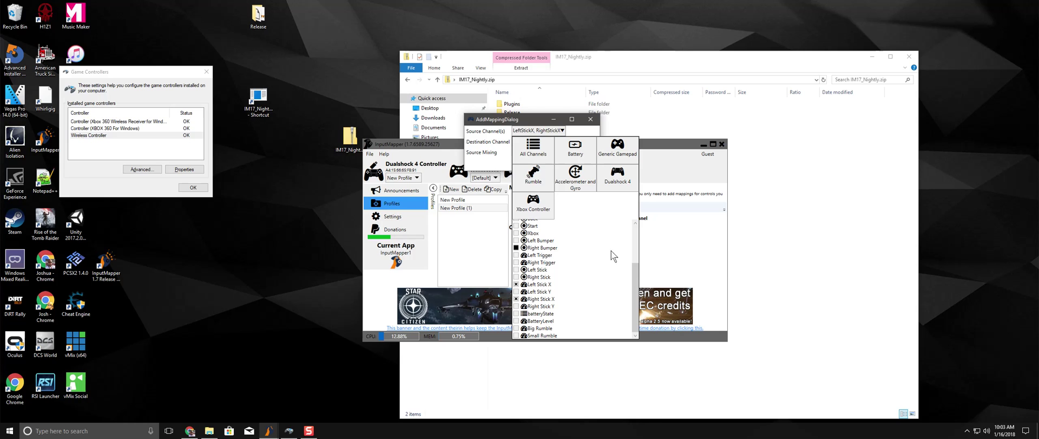
{"action": "left_click", "coordinate": [527, 118]}
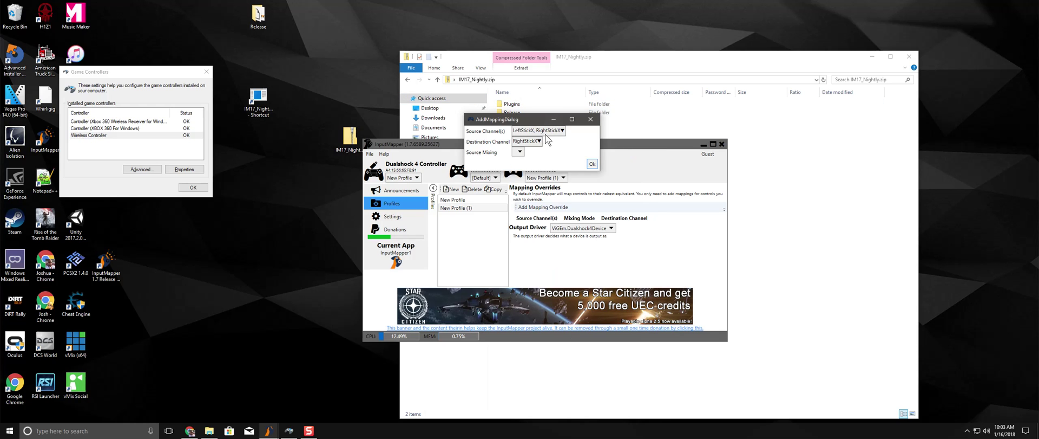
{"action": "left_click", "coordinate": [522, 153]}
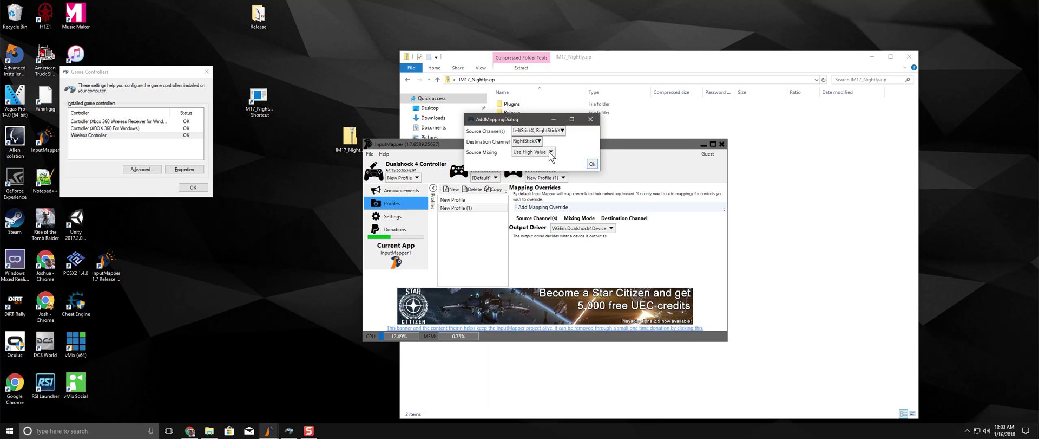
{"action": "left_click", "coordinate": [592, 164]}
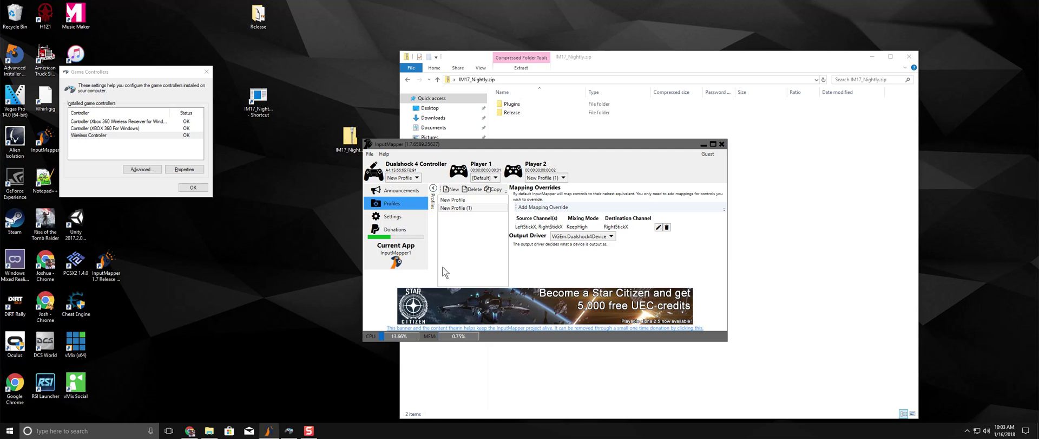
{"action": "left_click", "coordinate": [118, 136]}
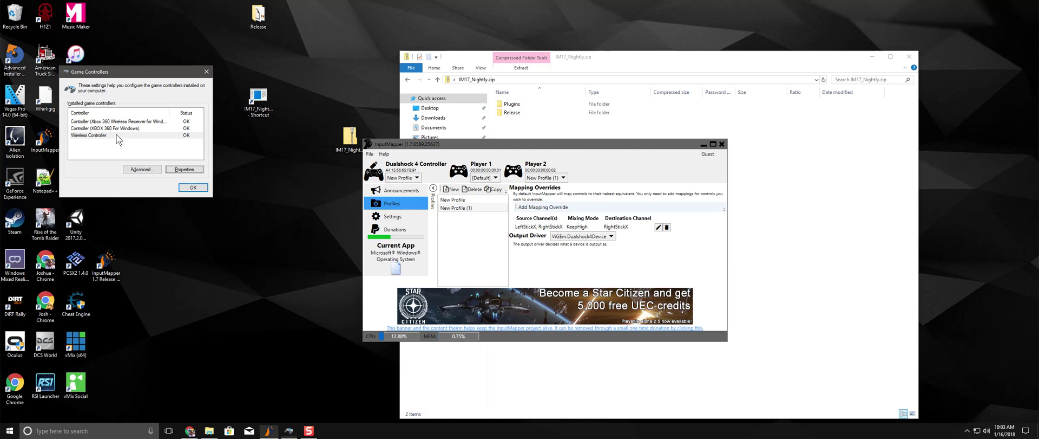
{"action": "left_click", "coordinate": [182, 171]}
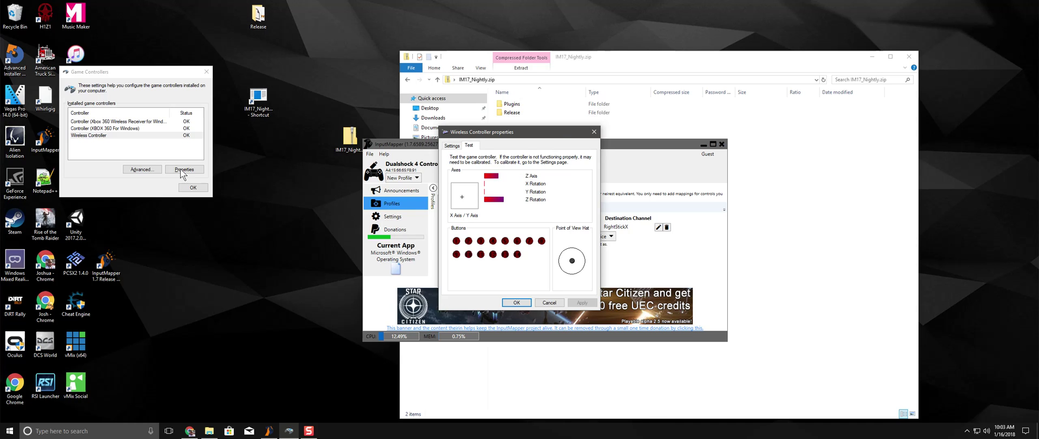
{"action": "left_click_drag", "start_coordinate": [553, 133], "coordinate": [445, 147]}
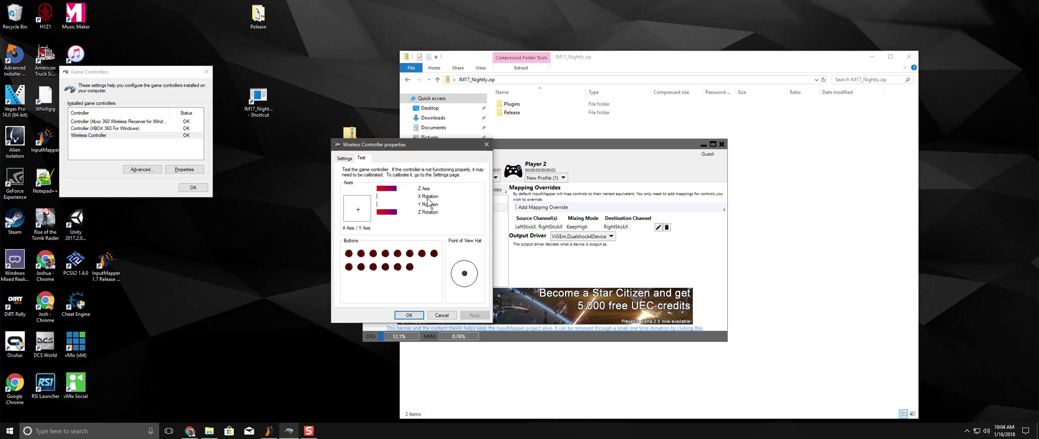
{"action": "left_click", "coordinate": [441, 315]}
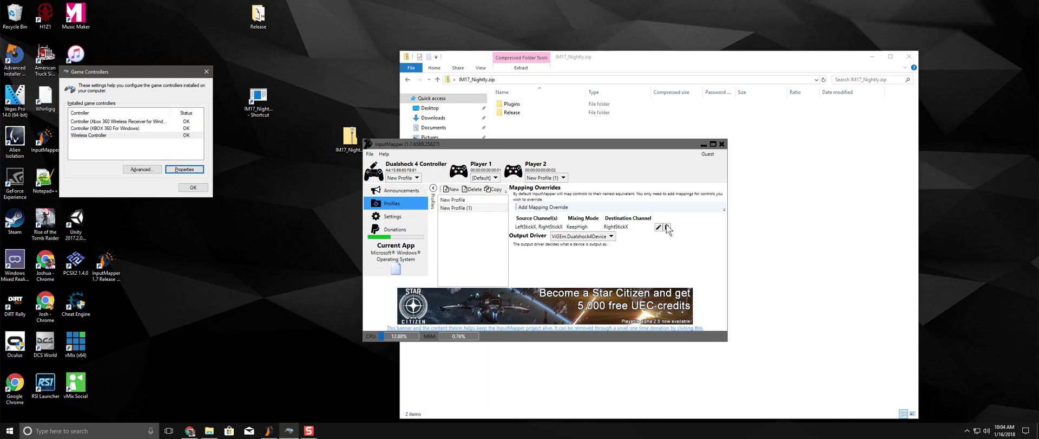
Step: Change the stick mapping override's Source Mixing to Average Values
{"action": "left_click", "coordinate": [614, 229]}
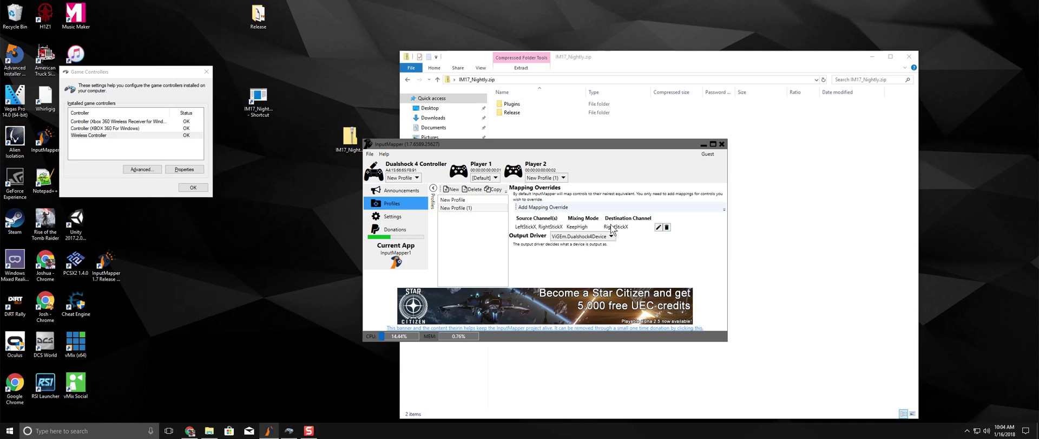
{"action": "left_click", "coordinate": [659, 226]}
{"action": "left_click", "coordinate": [156, 126]}
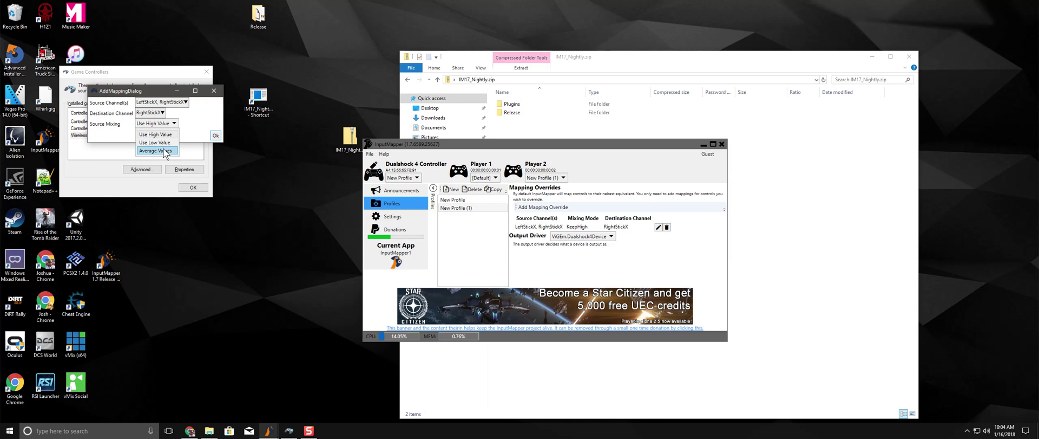
{"action": "left_click", "coordinate": [167, 152]}
{"action": "left_click", "coordinate": [215, 135]}
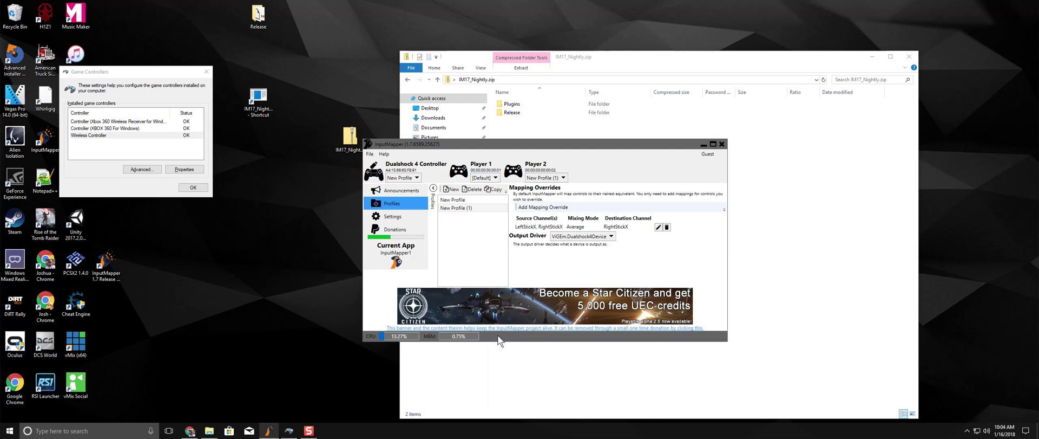
Step: Test the Wireless Controller's axes in its Properties, then delete the mapping override
{"action": "mouse_move", "coordinate": [291, 432]}
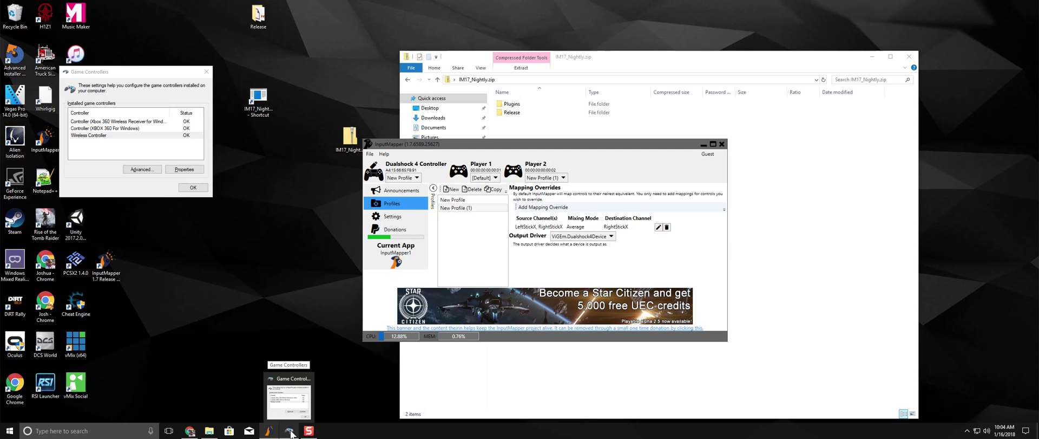
{"action": "left_click", "coordinate": [91, 135]}
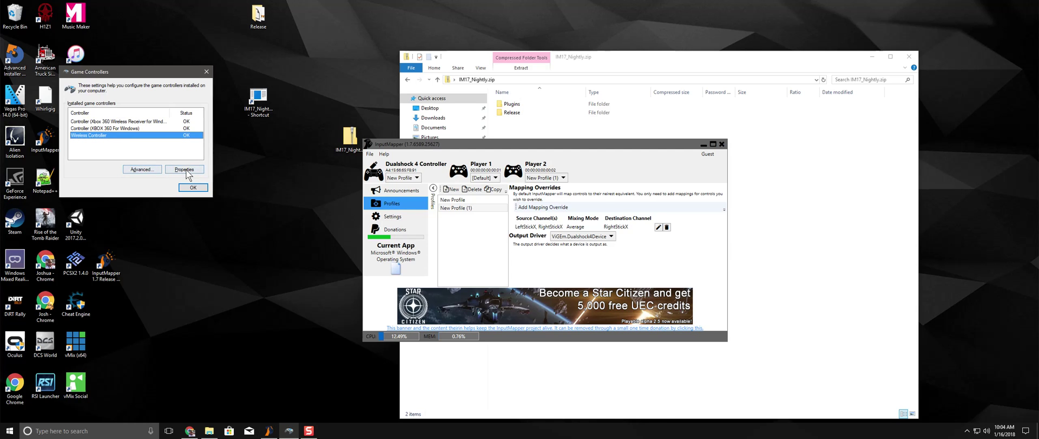
{"action": "left_click", "coordinate": [184, 169]}
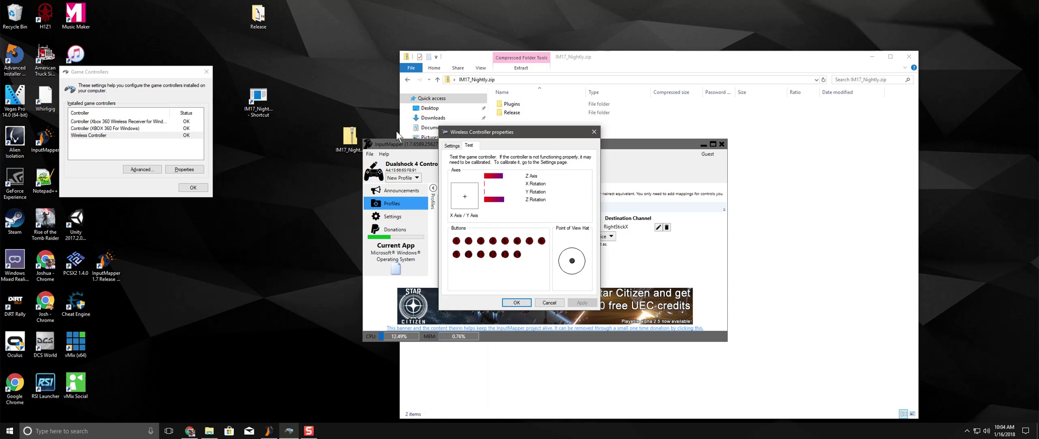
{"action": "left_click", "coordinate": [592, 133]}
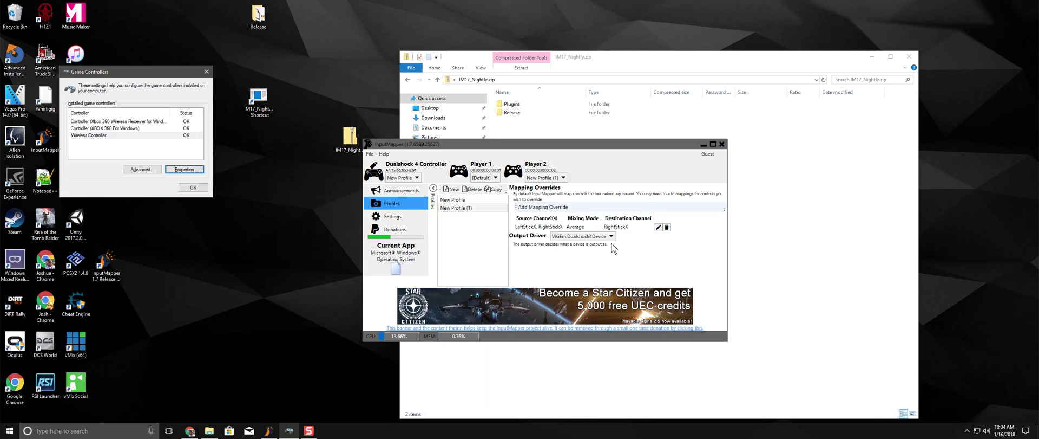
{"action": "left_click", "coordinate": [666, 227]}
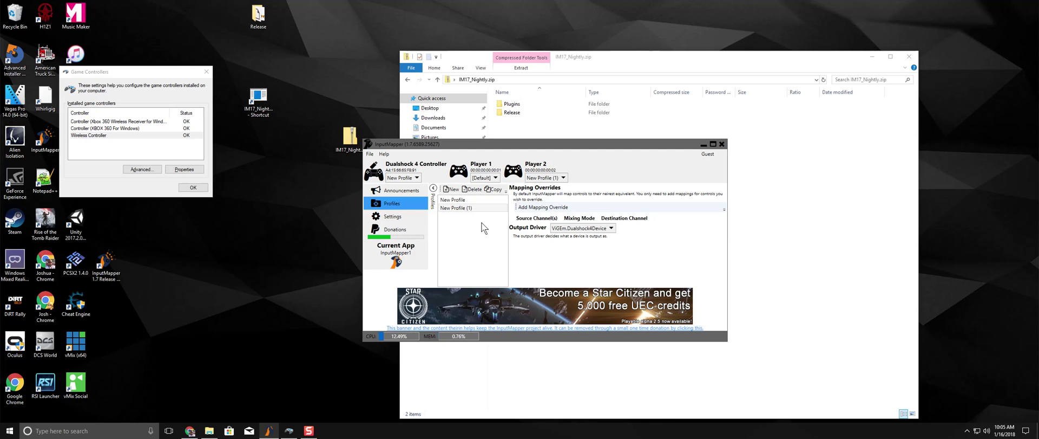
Step: Open InputMapper's Template Settings and scroll to the Window Frame colour
{"action": "left_click", "coordinate": [403, 217]}
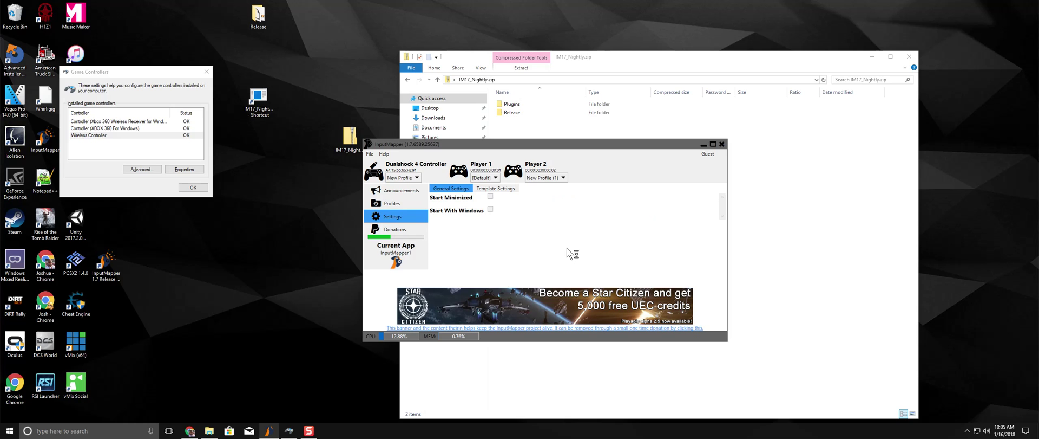
{"action": "left_click", "coordinate": [497, 190]}
{"action": "scroll", "coordinate": [611, 222], "scroll_direction": "down", "scroll_amount": 4}
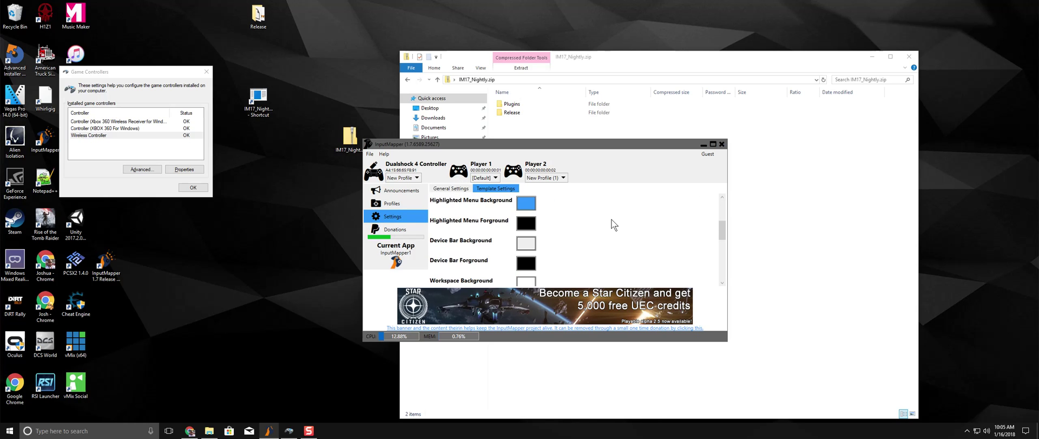
{"action": "scroll", "coordinate": [614, 225], "scroll_direction": "down", "scroll_amount": 3}
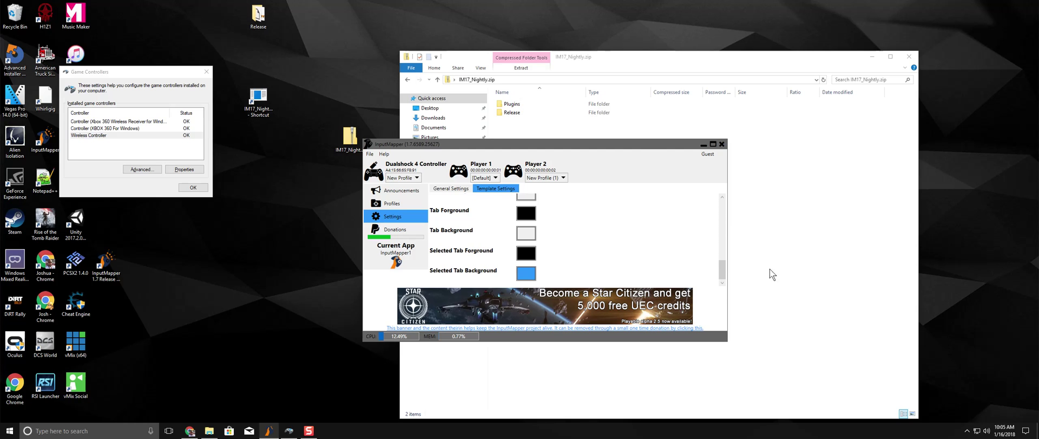
{"action": "left_click_drag", "start_coordinate": [723, 269], "coordinate": [658, 65]}
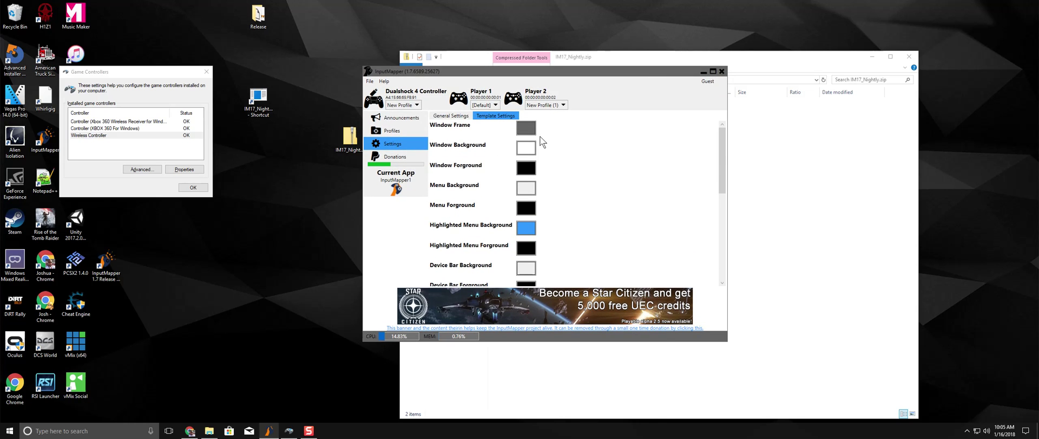
Step: Set the Window Frame colour to R 255, G 86, B 100
{"action": "left_click", "coordinate": [529, 131]}
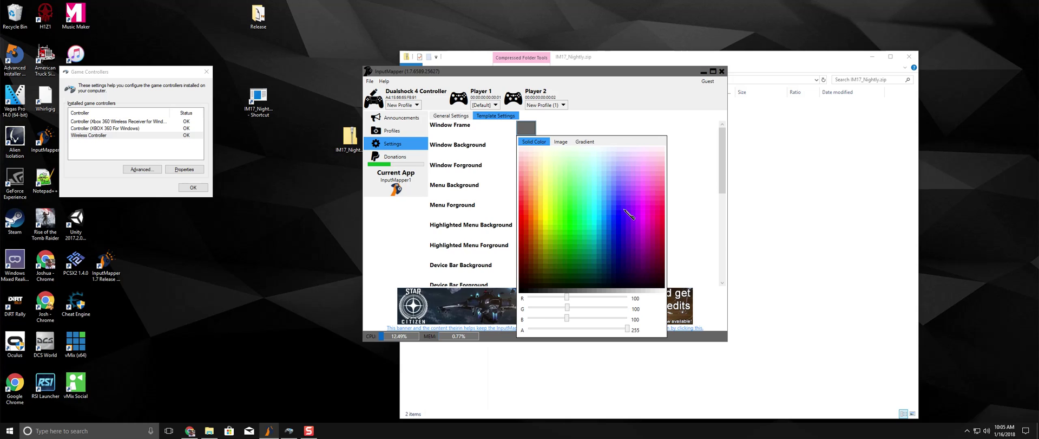
{"action": "left_click_drag", "start_coordinate": [567, 298], "coordinate": [636, 308]}
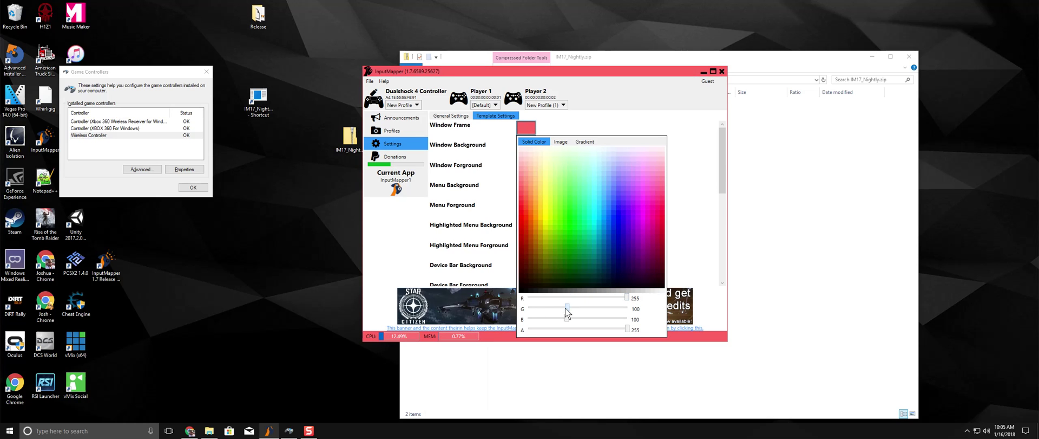
{"action": "left_click_drag", "start_coordinate": [566, 307], "coordinate": [528, 308]}
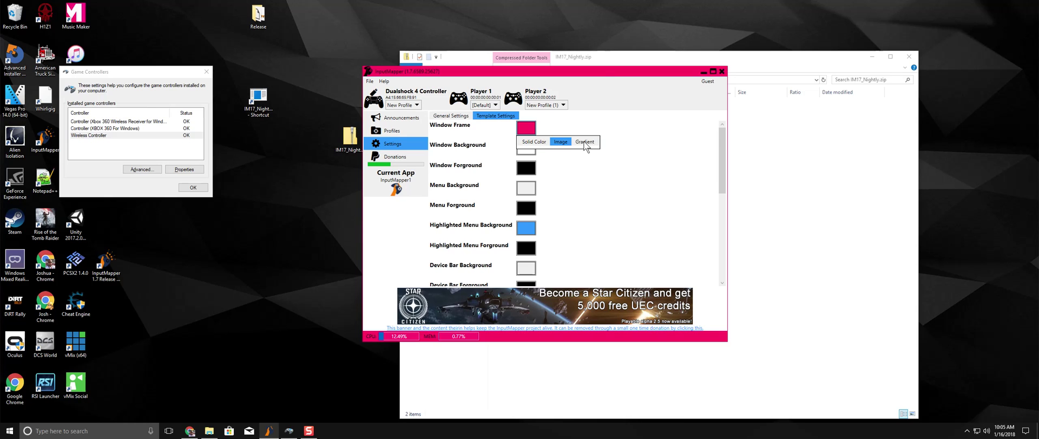
{"action": "left_click", "coordinate": [534, 142]}
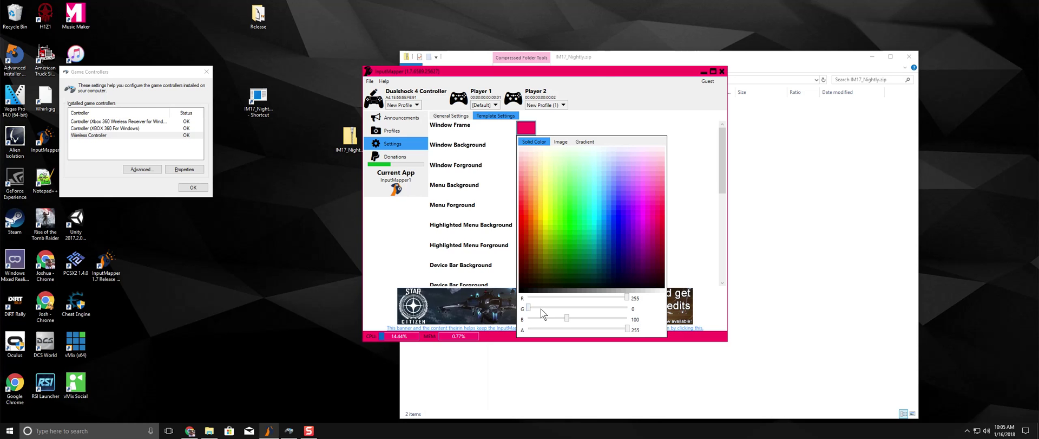
{"action": "left_click_drag", "start_coordinate": [528, 307], "coordinate": [564, 310]}
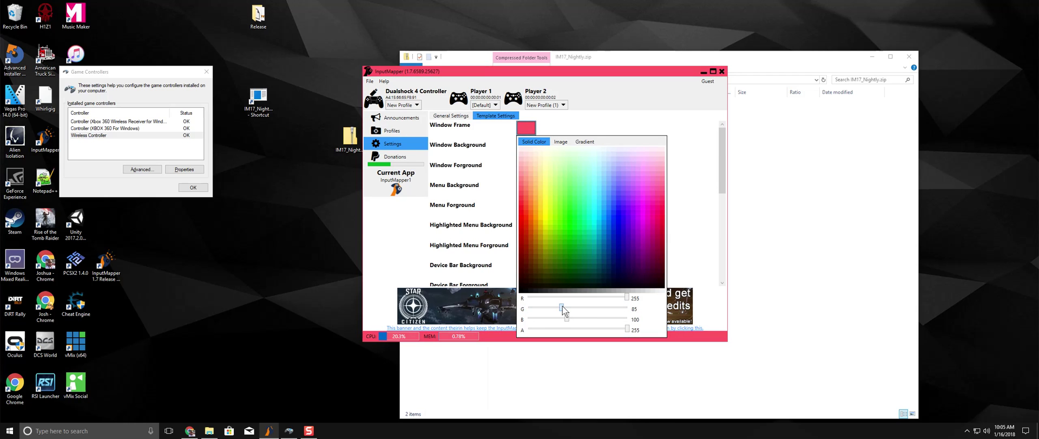
{"action": "left_click", "coordinate": [634, 120]}
{"action": "left_click", "coordinate": [529, 147]}
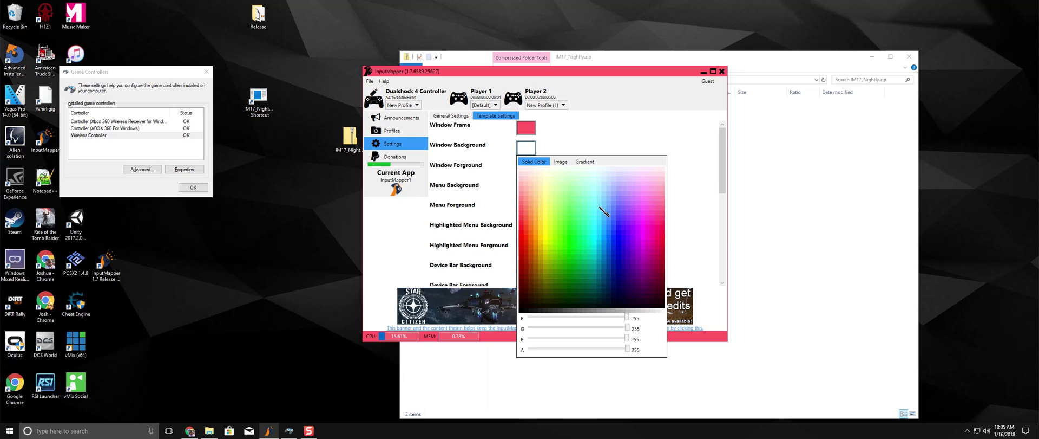
Step: Make the Window Background bright cyan by dropping red to 23 with G and B at 255
{"action": "left_click_drag", "start_coordinate": [634, 319], "coordinate": [537, 318]}
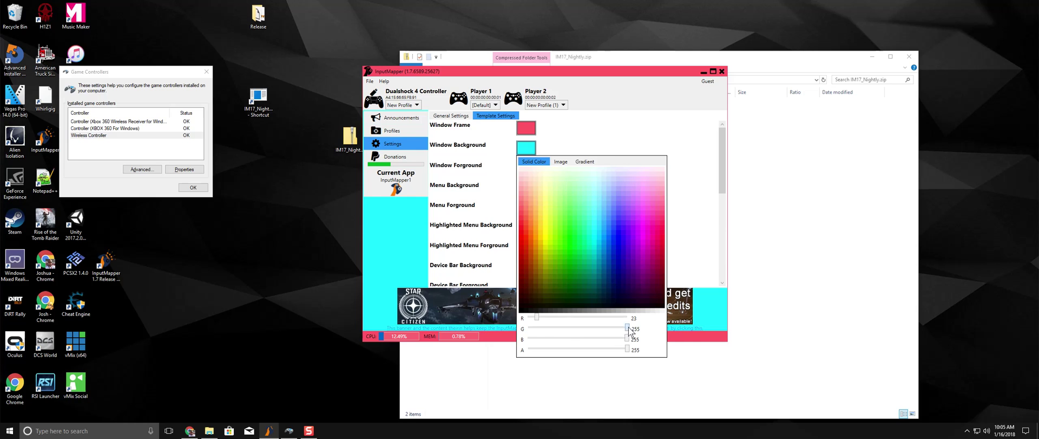
{"action": "mouse_move", "coordinate": [630, 330]}
{"action": "left_mouse_down"}
{"action": "mouse_move", "coordinate": [566, 328]}
{"action": "mouse_move", "coordinate": [629, 331]}
{"action": "left_mouse_up"}
{"action": "left_click", "coordinate": [598, 125]}
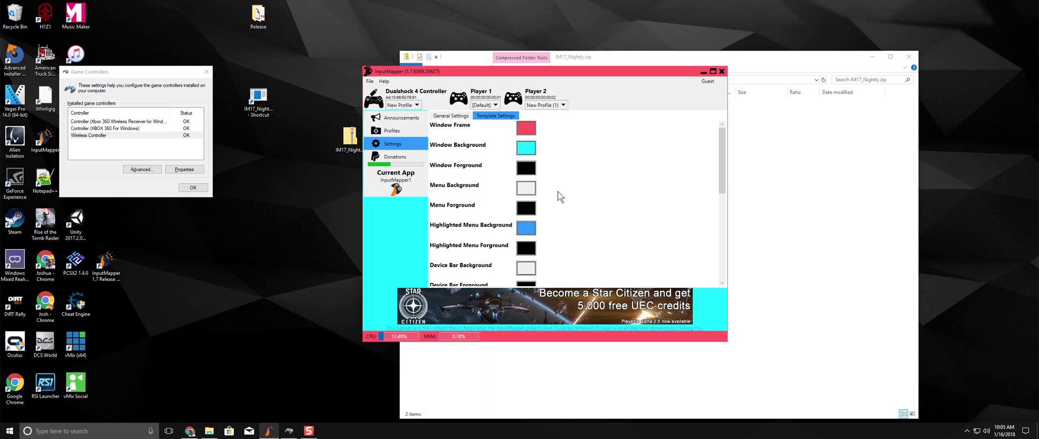
{"action": "scroll", "coordinate": [561, 196], "scroll_direction": "down", "scroll_amount": 1}
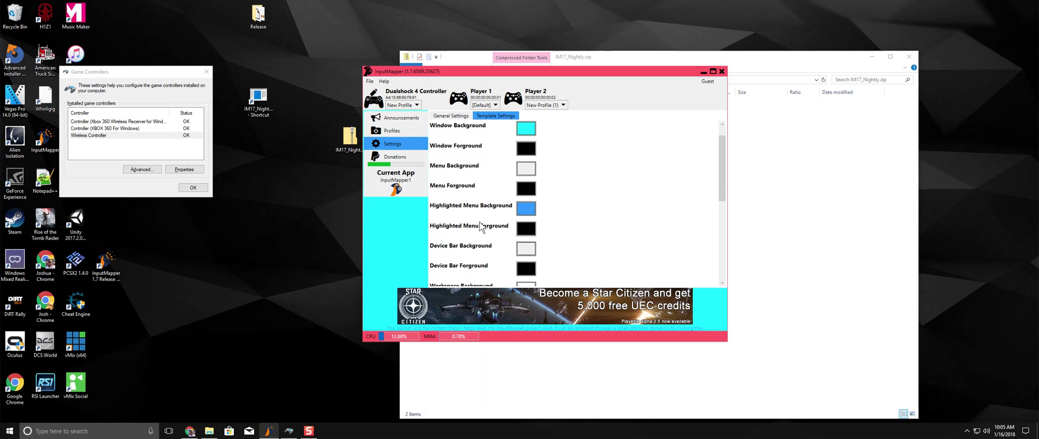
{"action": "left_click_drag", "start_coordinate": [722, 162], "coordinate": [720, 240]}
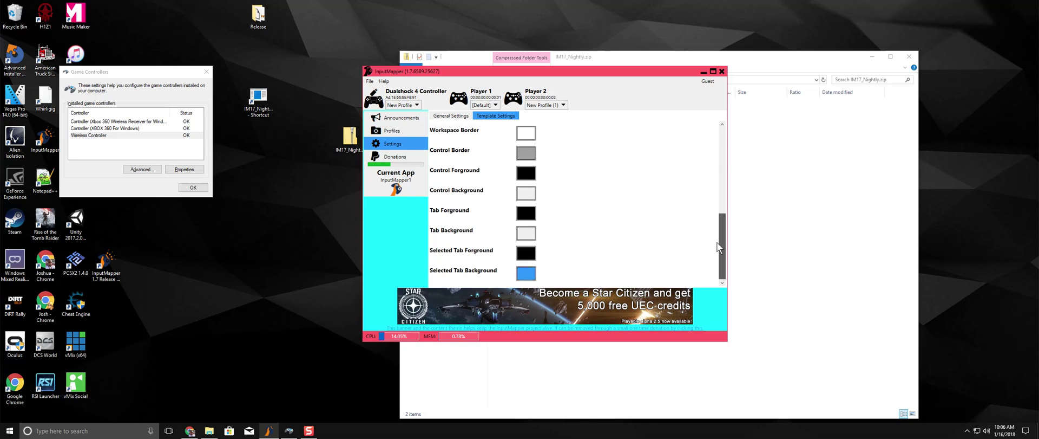
{"action": "left_click", "coordinate": [526, 215]}
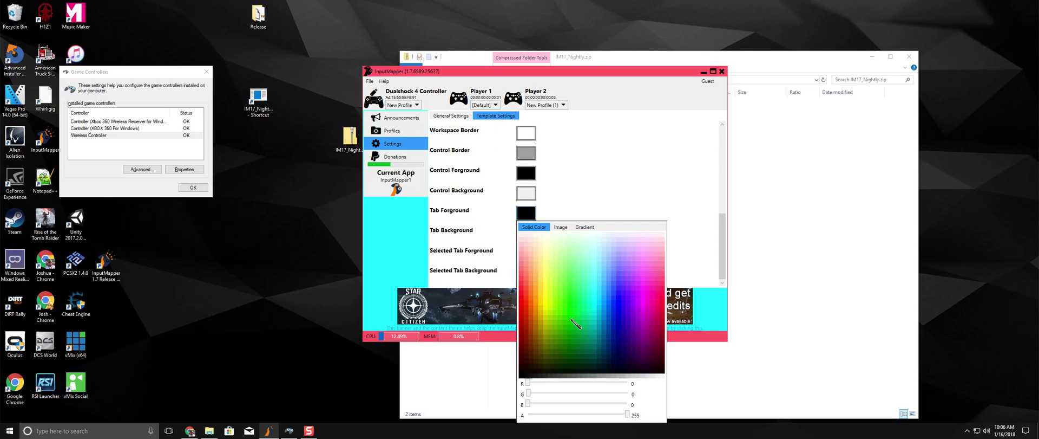
Step: Set the Tab Forground colour to orange with R 255 and G about 115
{"action": "left_click_drag", "start_coordinate": [529, 383], "coordinate": [681, 383]}
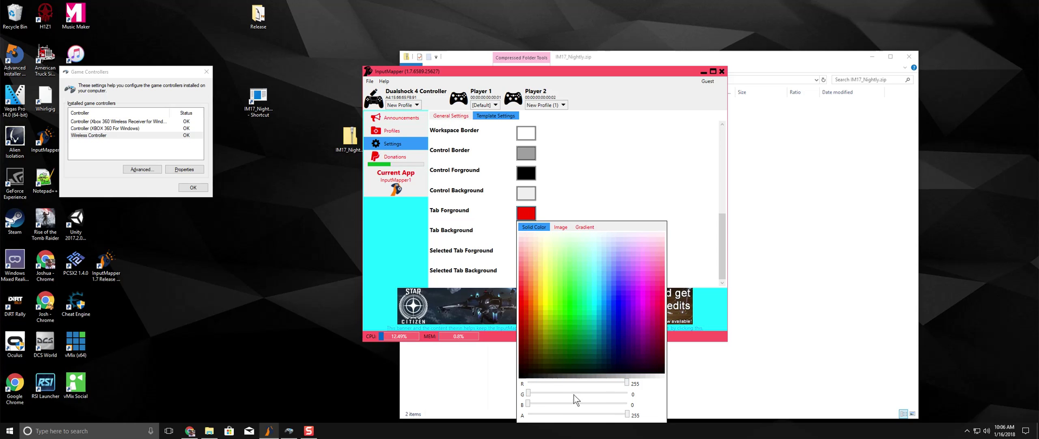
{"action": "mouse_move", "coordinate": [530, 393]}
{"action": "left_mouse_down"}
{"action": "mouse_move", "coordinate": [652, 399]}
{"action": "mouse_move", "coordinate": [529, 404]}
{"action": "left_mouse_up"}
{"action": "left_click", "coordinate": [529, 404]}
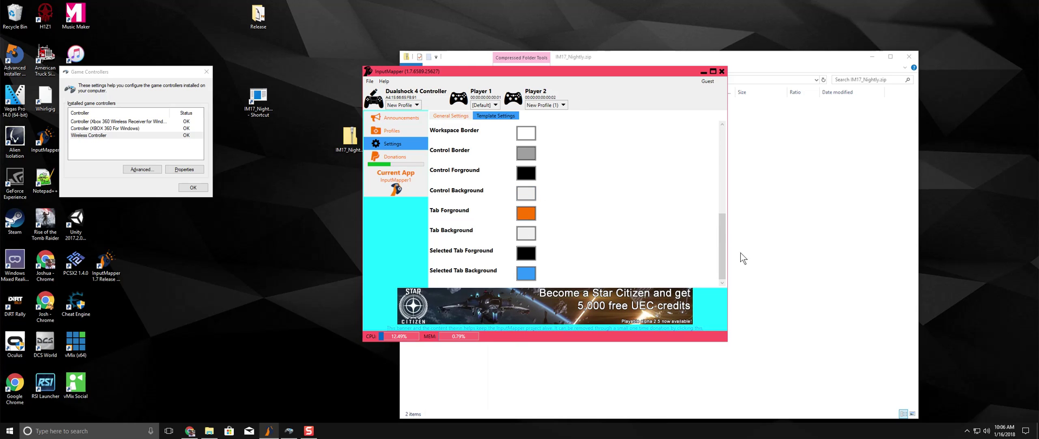
{"action": "left_click_drag", "start_coordinate": [722, 222], "coordinate": [716, 114]}
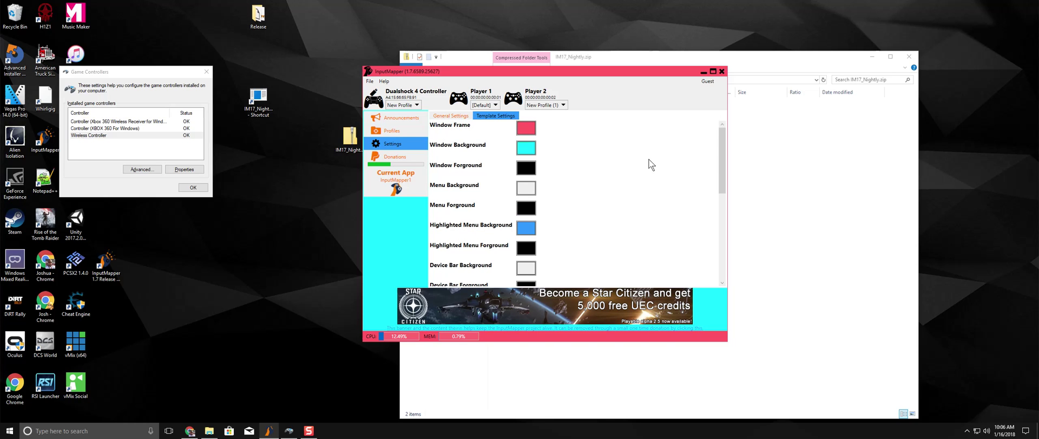
{"action": "scroll", "coordinate": [601, 226], "scroll_direction": "down", "scroll_amount": 5}
{"action": "scroll", "coordinate": [601, 226], "scroll_direction": "up", "scroll_amount": 5}
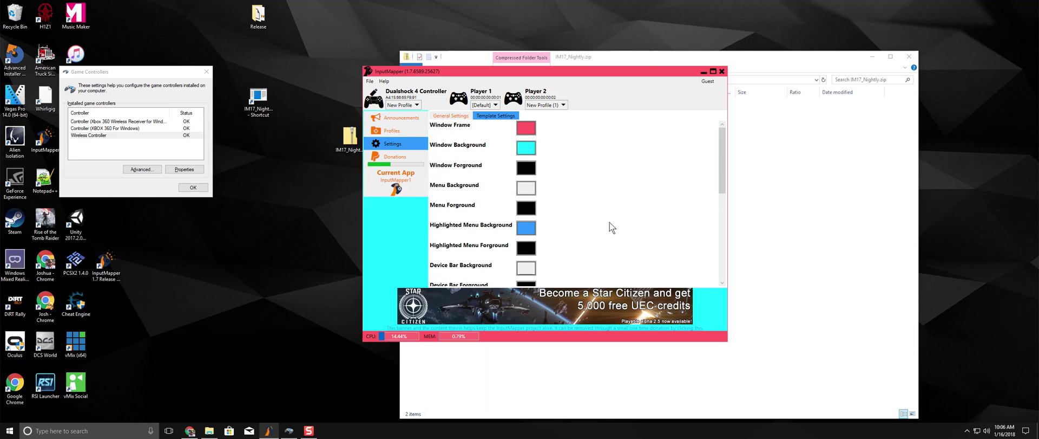